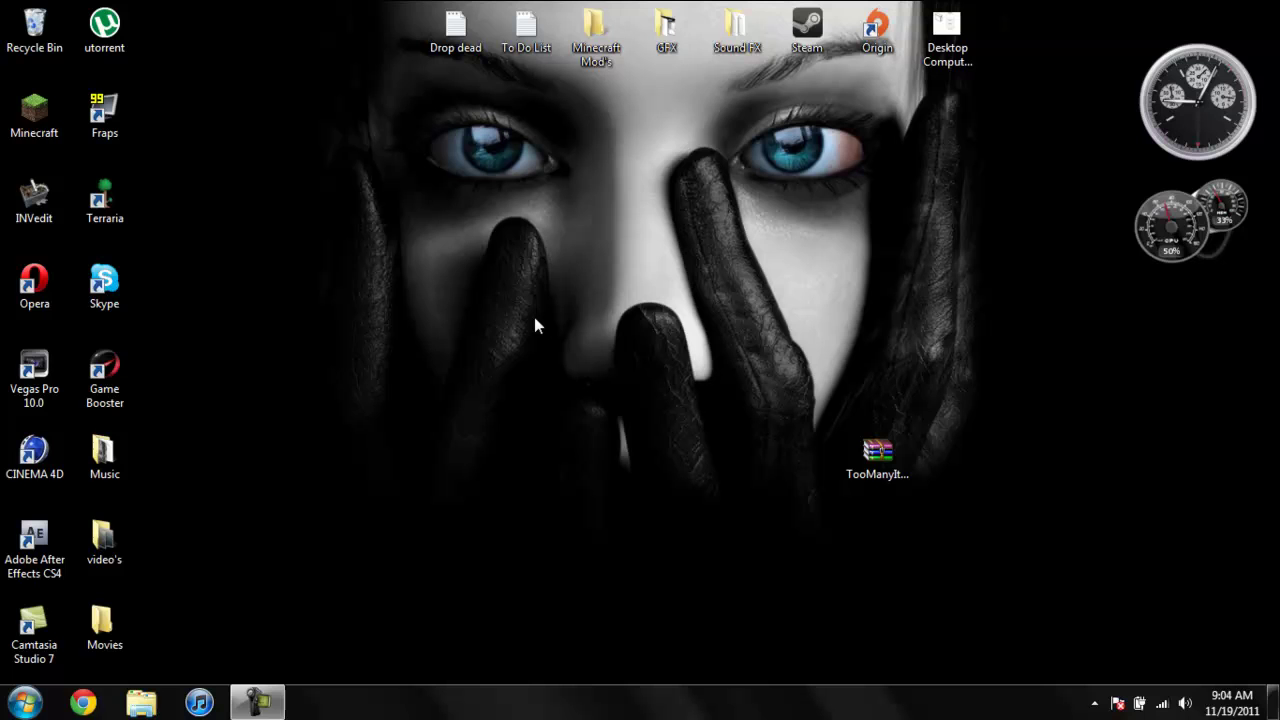
# Launch Minecraft and log in with the saved account
pyautogui.click(27, 120)
pyautogui.doubleClick(27, 120)
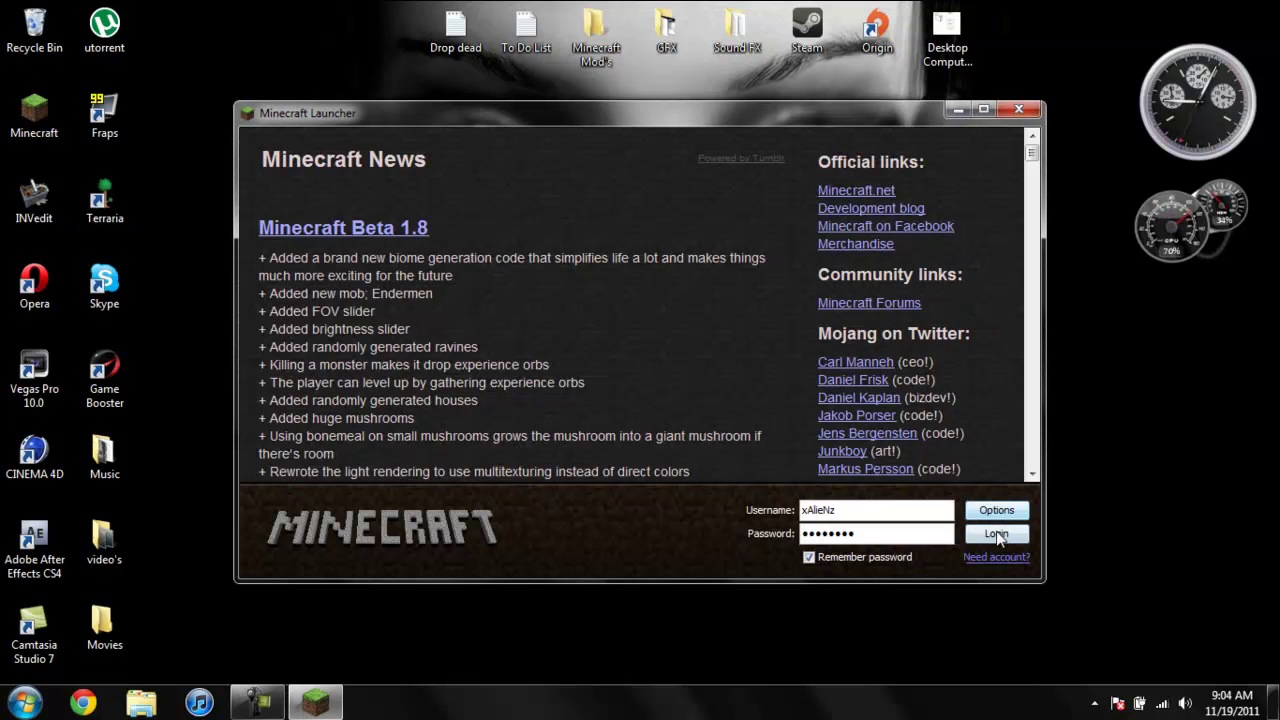
pyautogui.click(1000, 533)
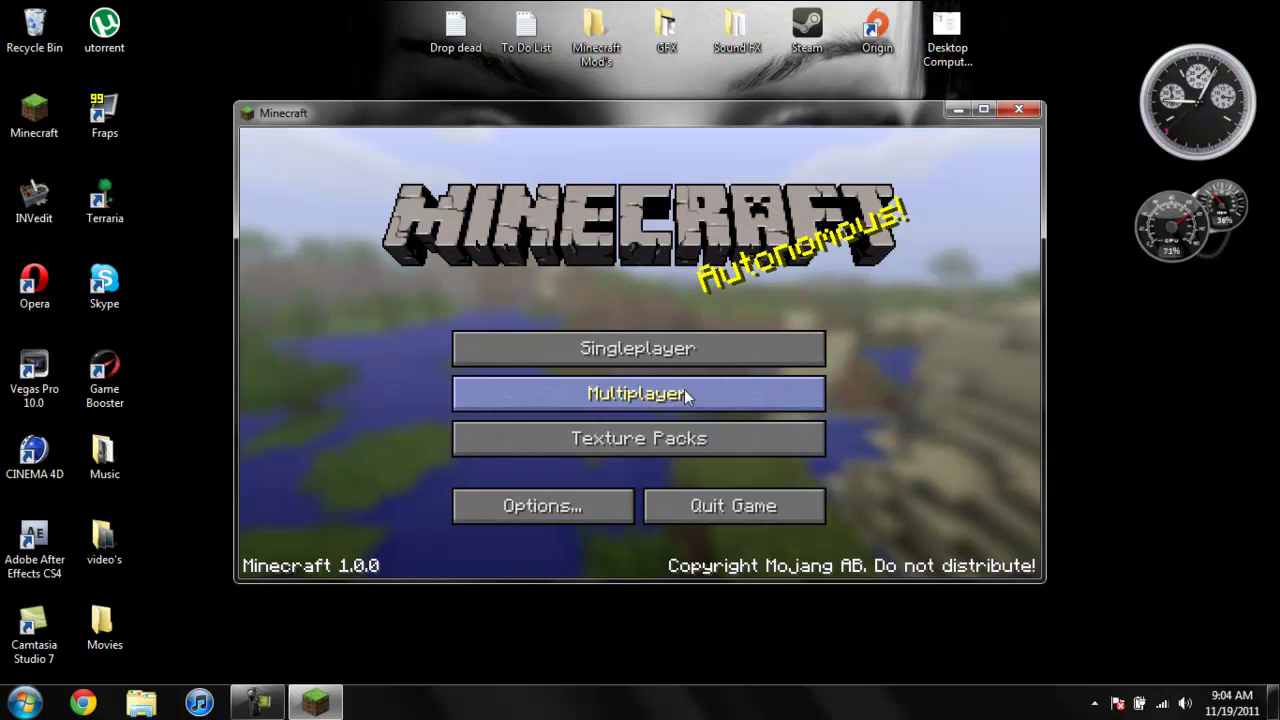
# Load the single-player world "Beautiful wonderland"
pyautogui.click(661, 356)
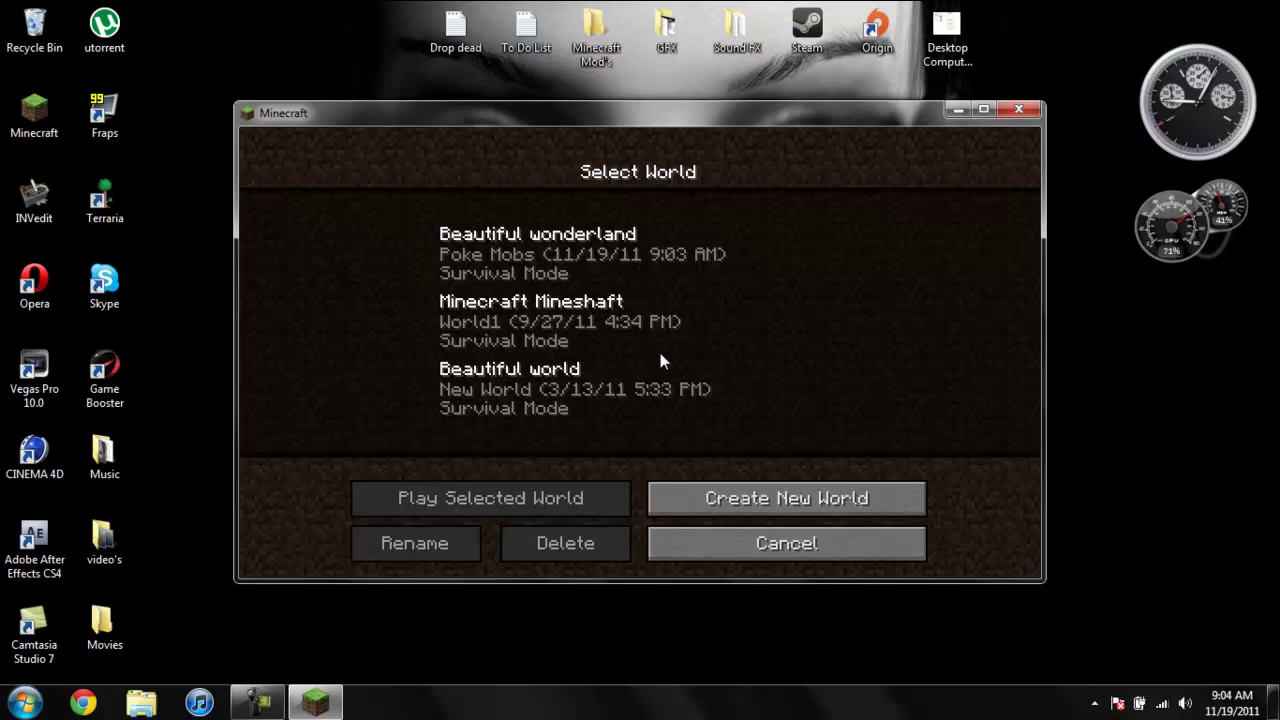
pyautogui.click(575, 266)
pyautogui.click(554, 505)
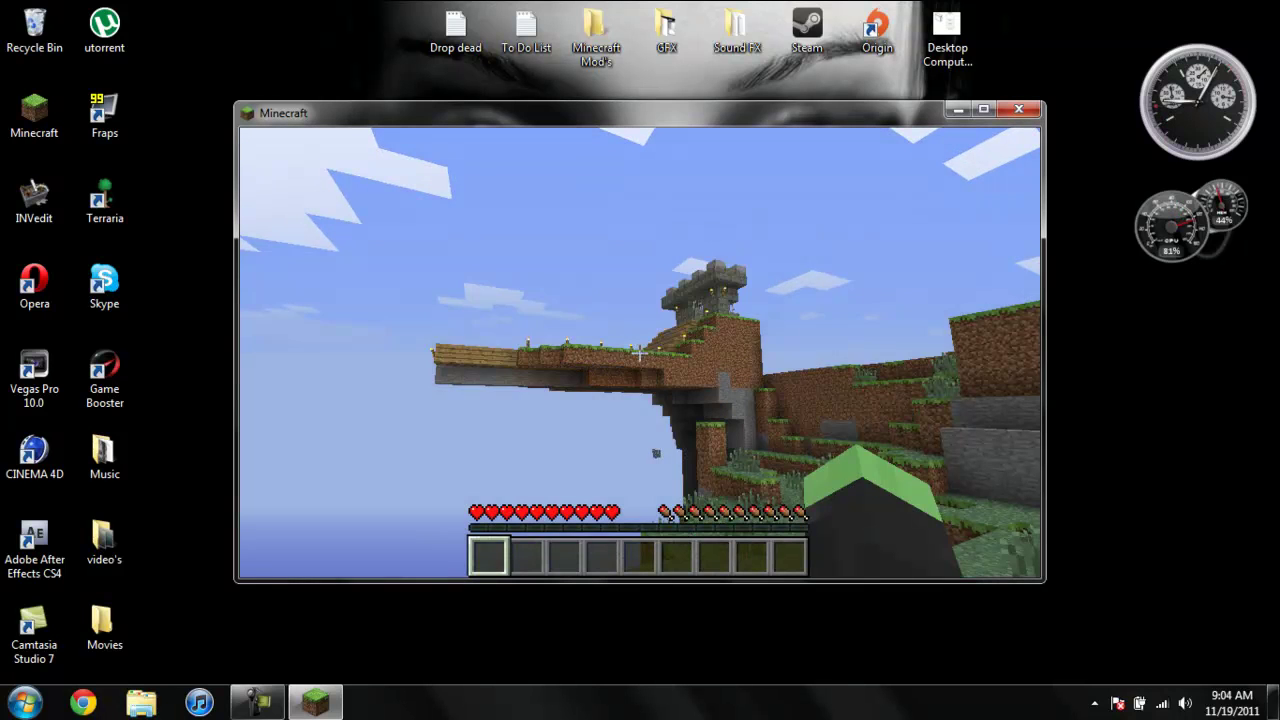
pyautogui.moveTo(640, 353)
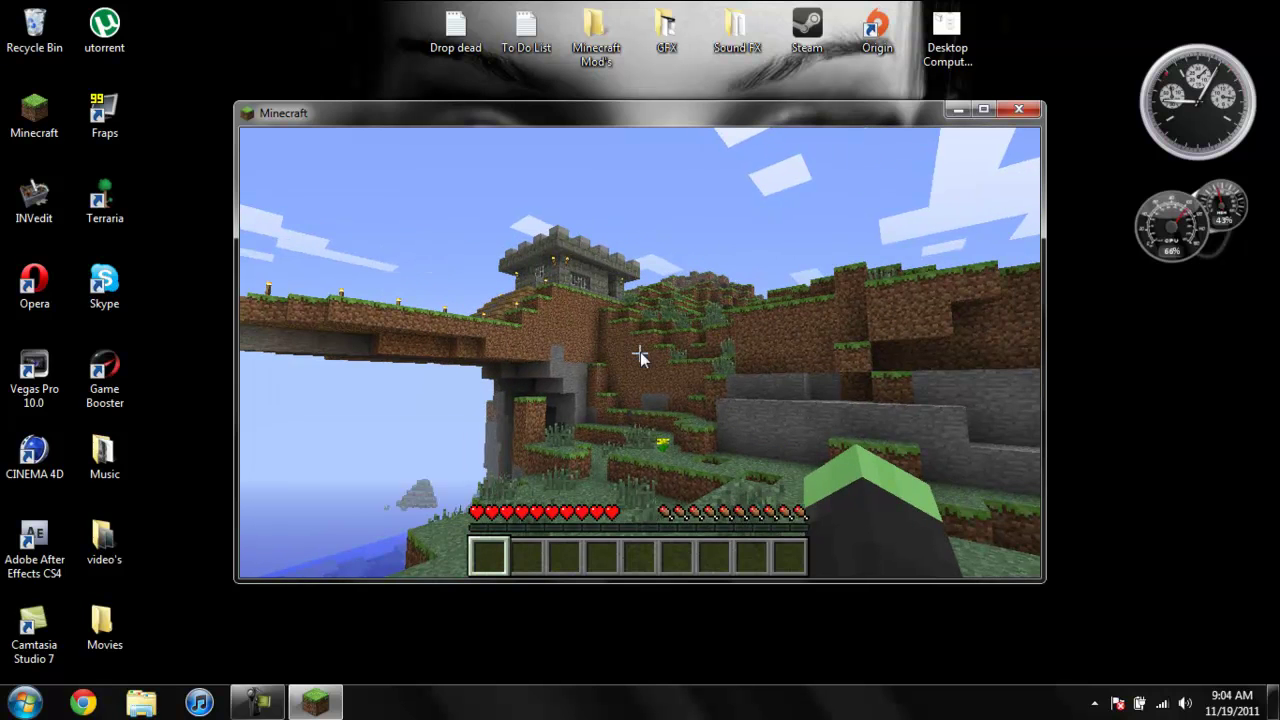
# Open the inventory and toggle the TooManyItems overlay off and on twice, leaving it shown
pyautogui.press('e')
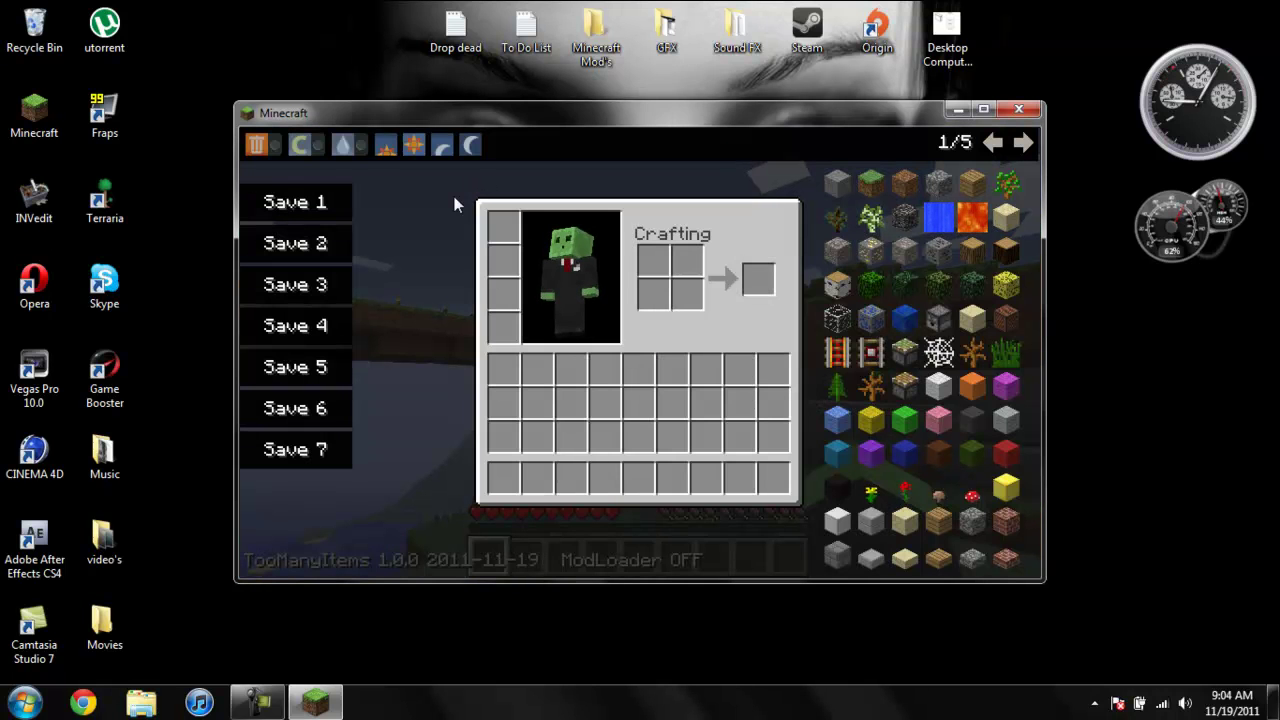
pyautogui.press('o')
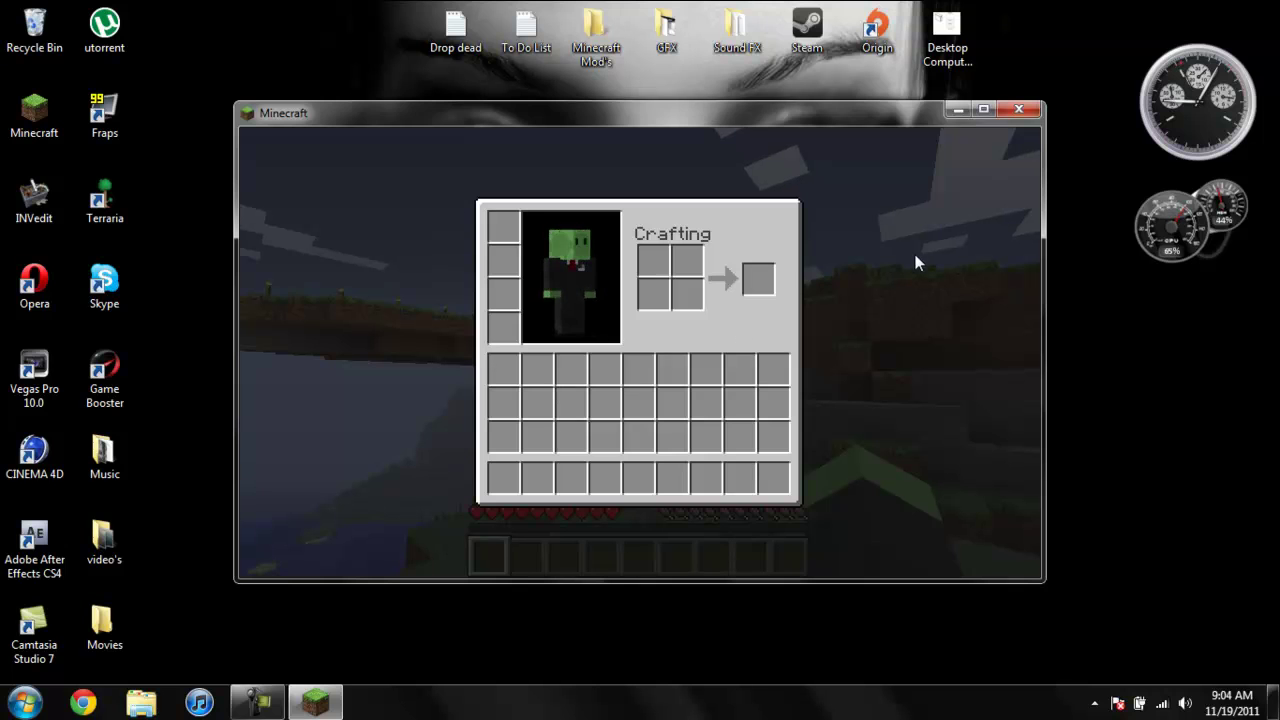
pyautogui.press('o')
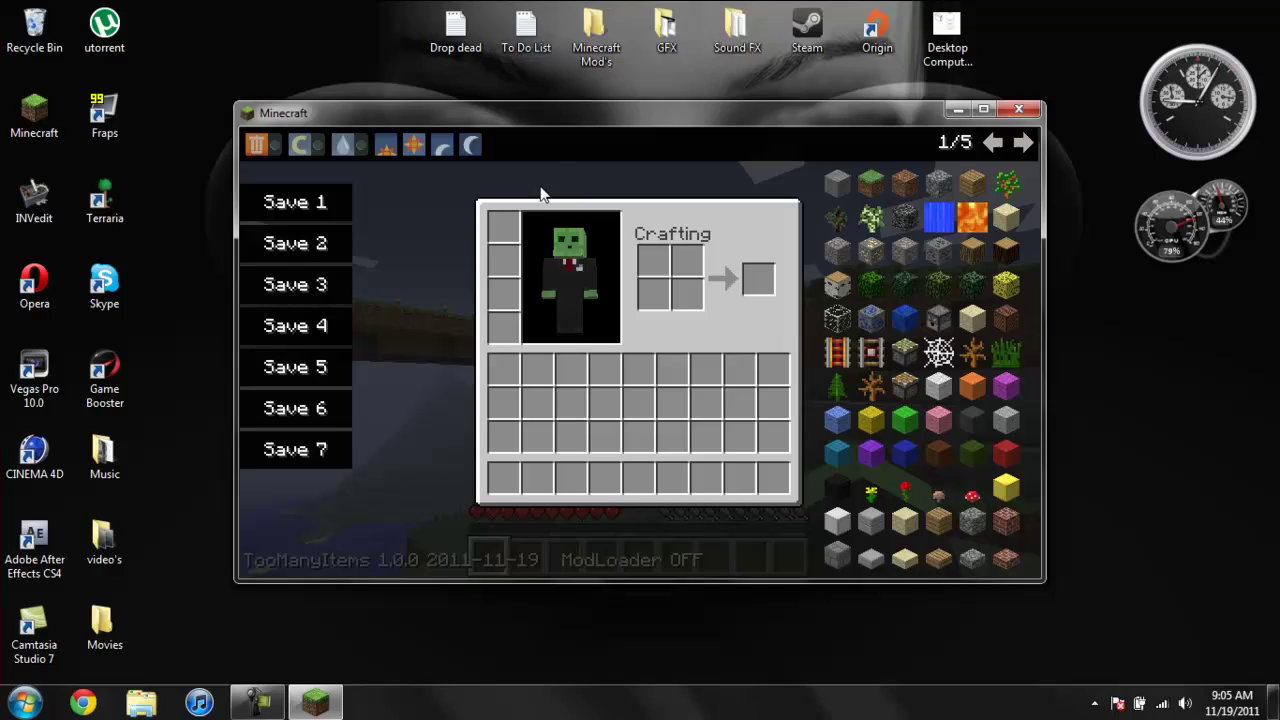
pyautogui.press('o')
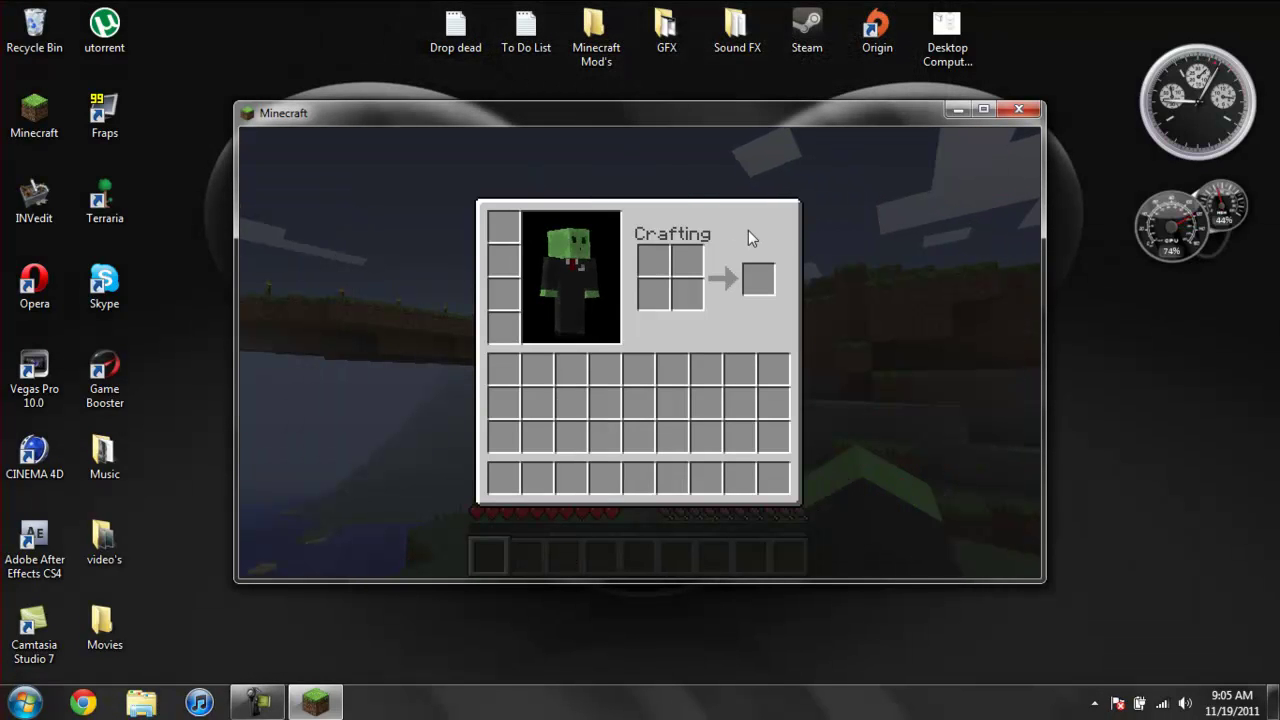
pyautogui.press('o')
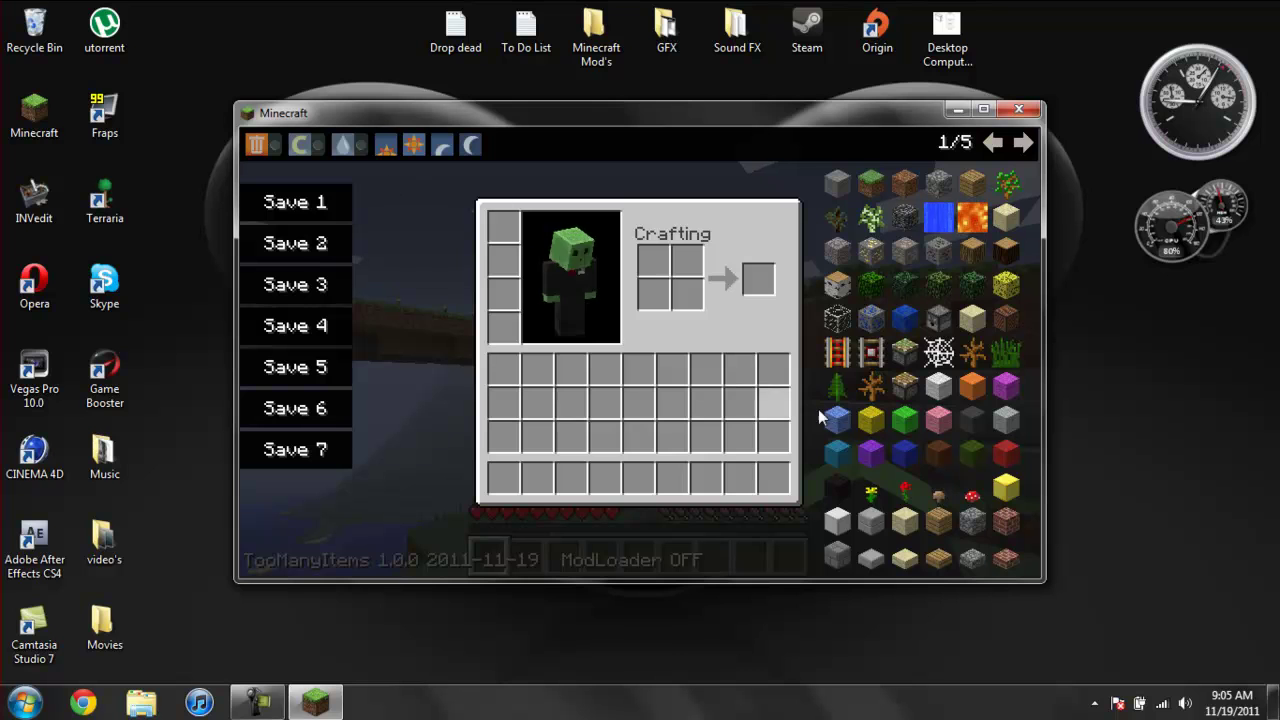
# Add full stacks of stone, cobweb, orange wool, dead bush and sticky piston from the TooManyItems list to the hotbar
pyautogui.click(837, 183)
pyautogui.click(938, 352)
pyautogui.click(972, 386)
pyautogui.click(972, 352)
pyautogui.click(905, 352)
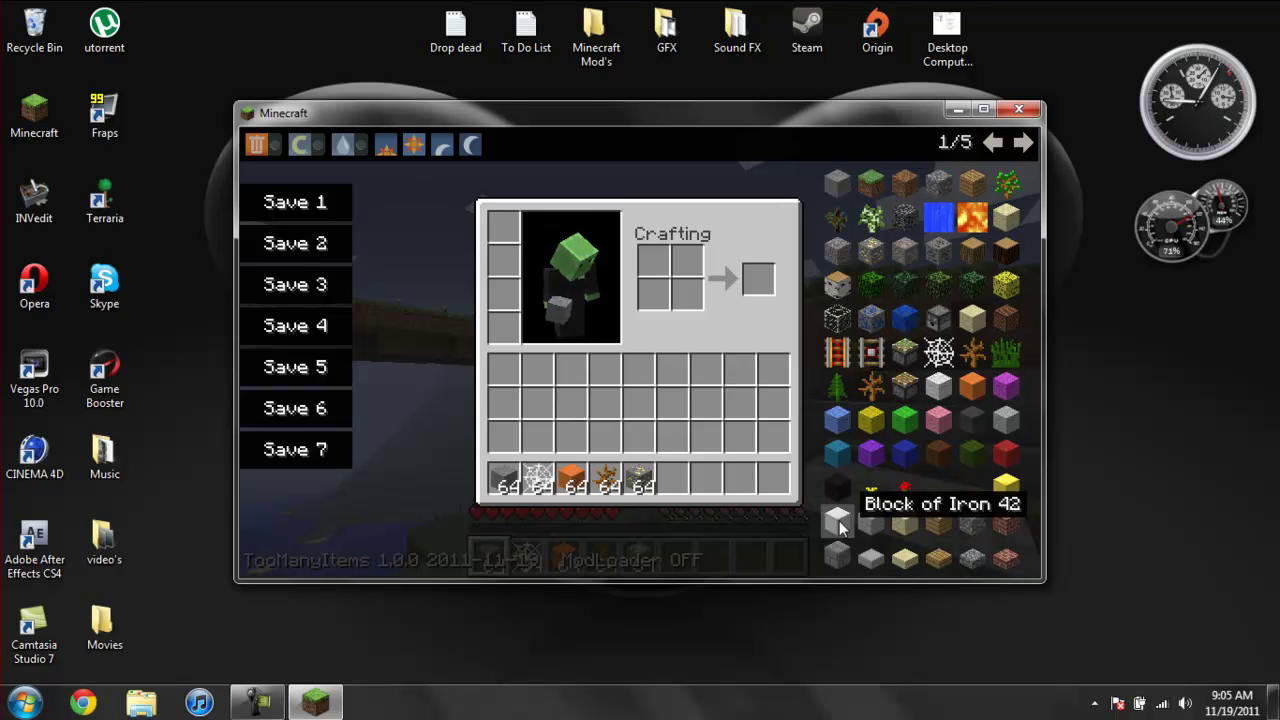
# Use delete mode to remove all five item stacks from the hotbar, and switch the mode off
pyautogui.click(335, 204)
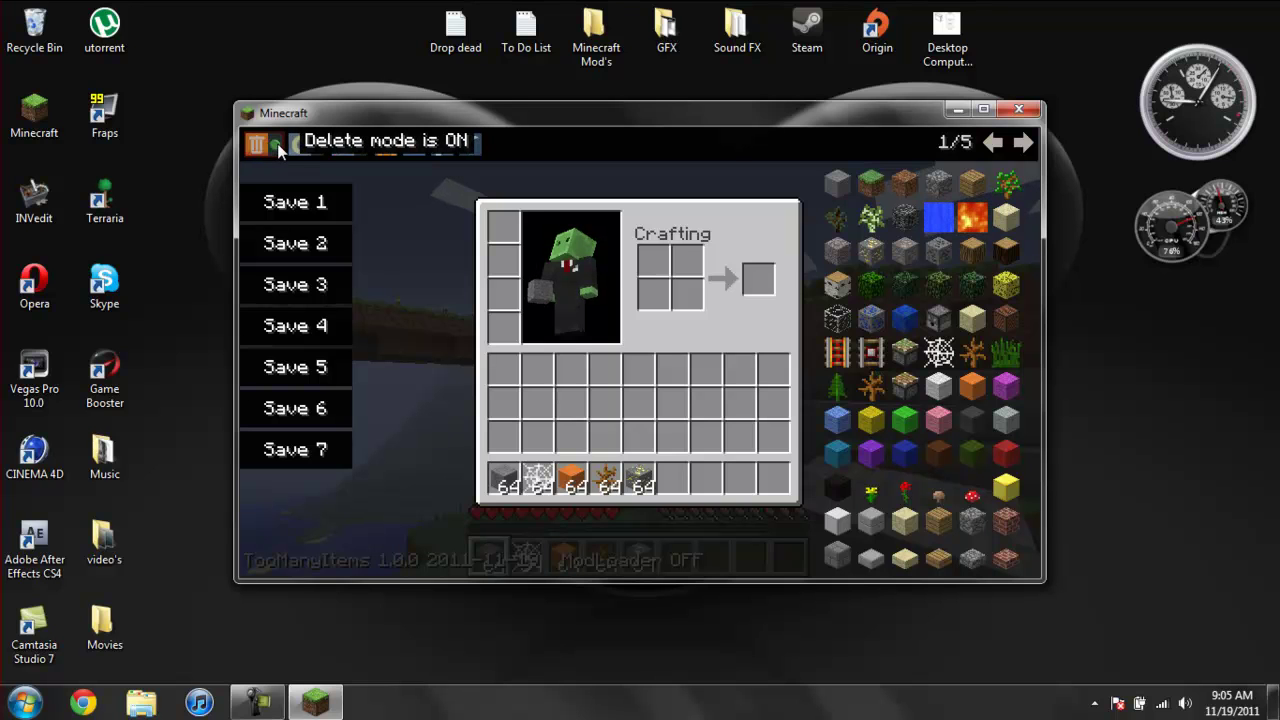
pyautogui.click(503, 481)
pyautogui.click(537, 481)
pyautogui.click(571, 481)
pyautogui.click(605, 481)
pyautogui.click(638, 482)
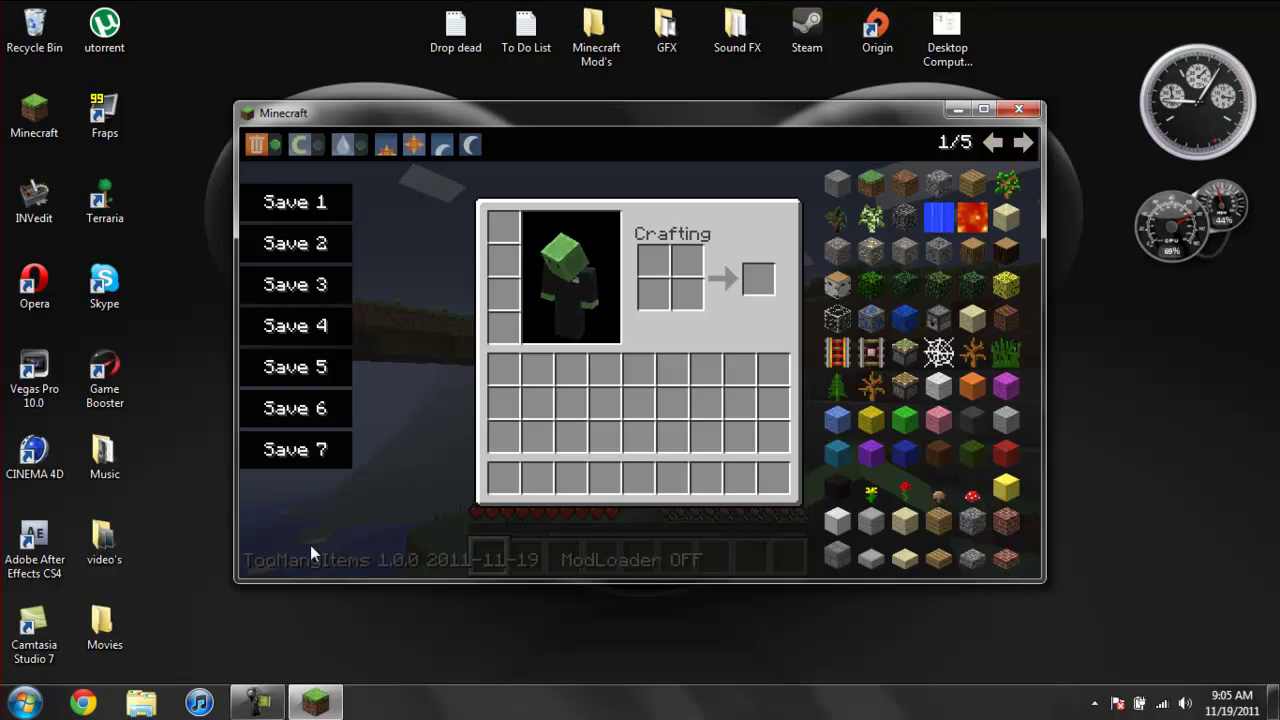
pyautogui.click(257, 145)
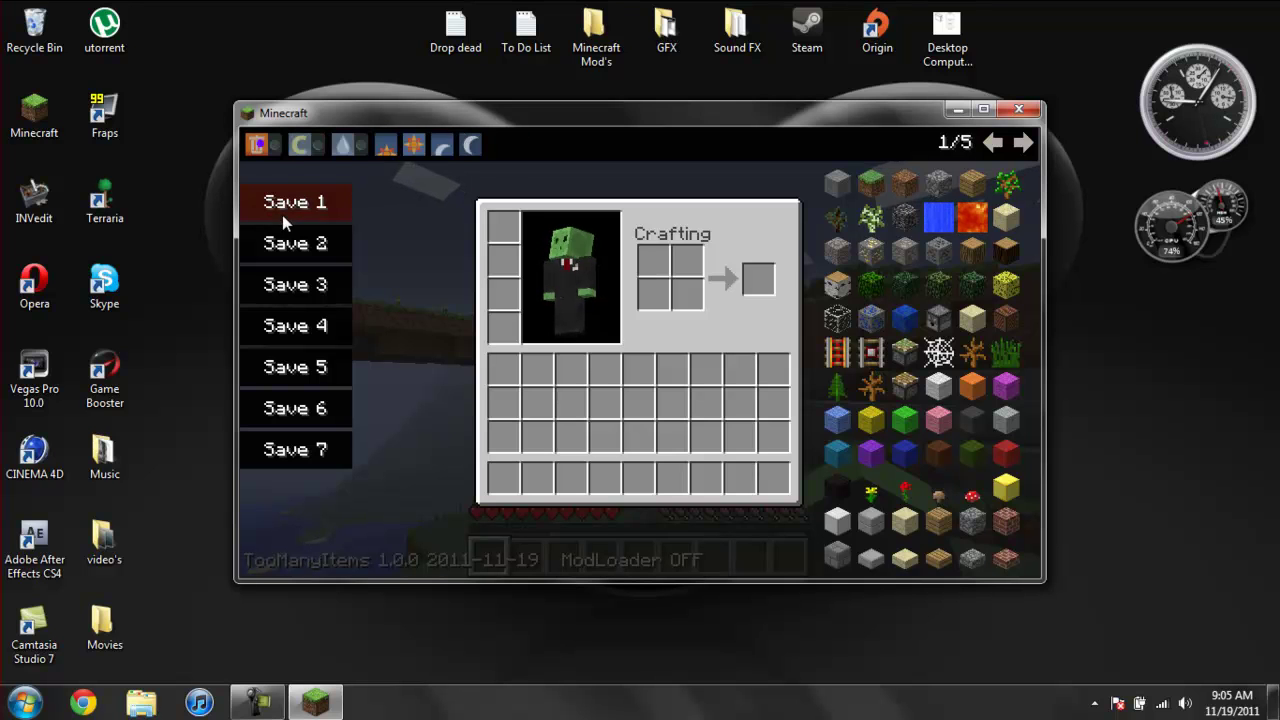
# Turn on creative mode and place Light Blue Dye from the end of the item selection in the first hotbar slot
pyautogui.click(313, 146)
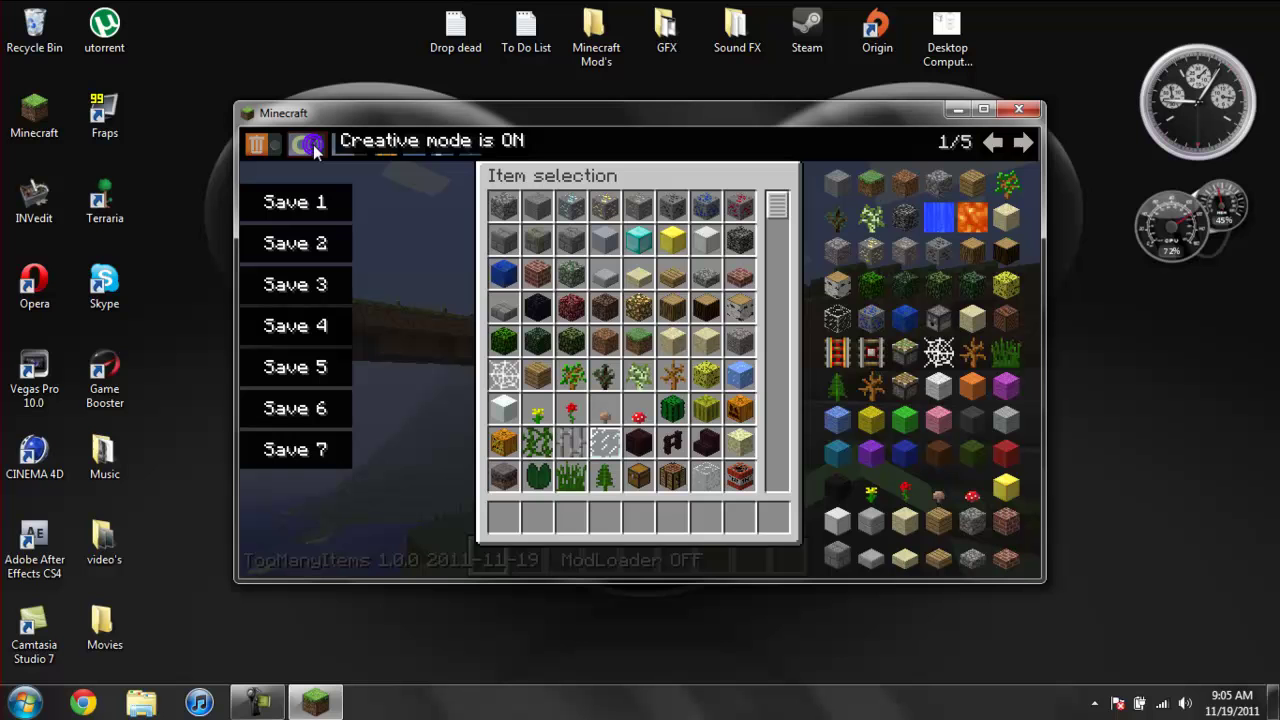
pyautogui.moveTo(777, 205); pyautogui.dragTo(771, 492)
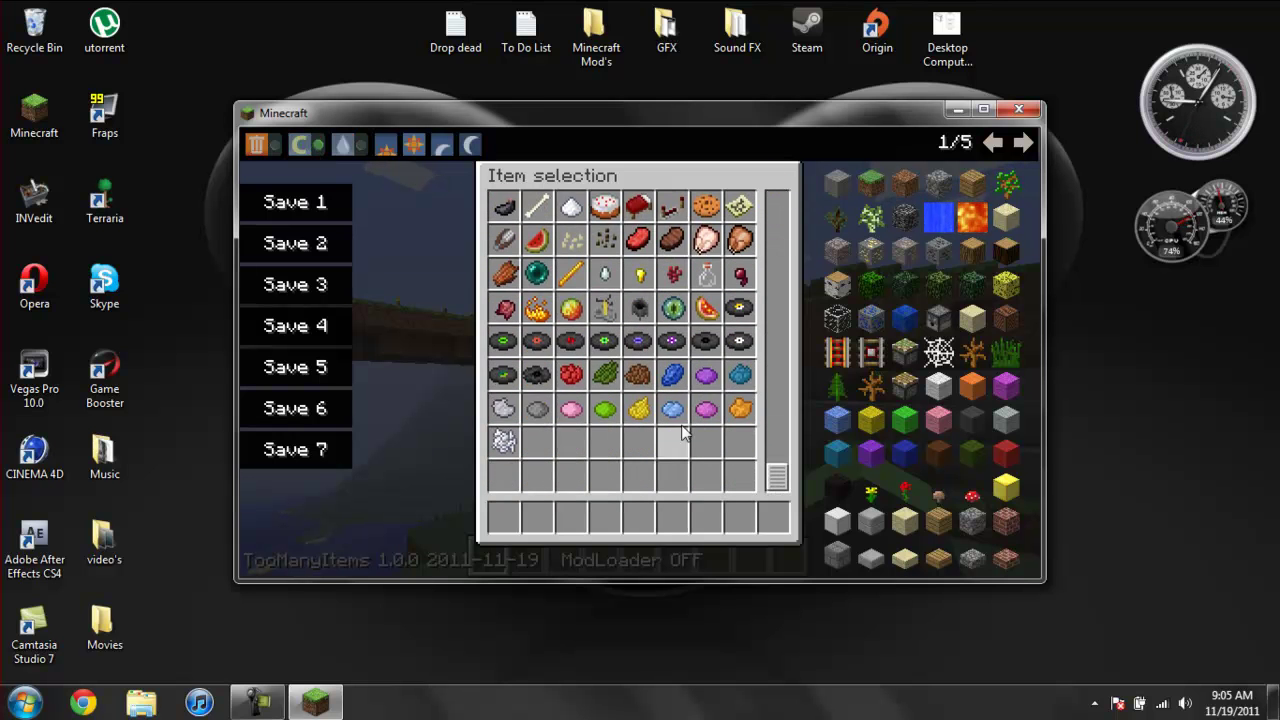
pyautogui.click(672, 410)
pyautogui.click(672, 410)
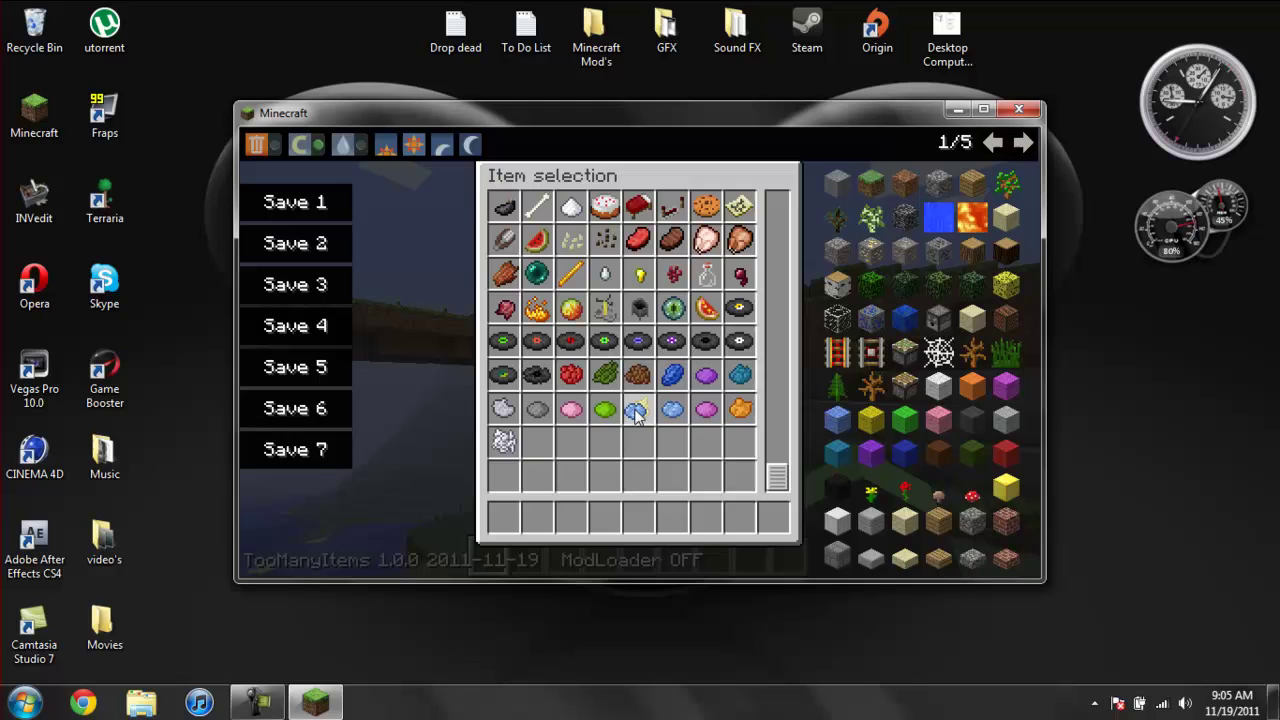
pyautogui.click(503, 519)
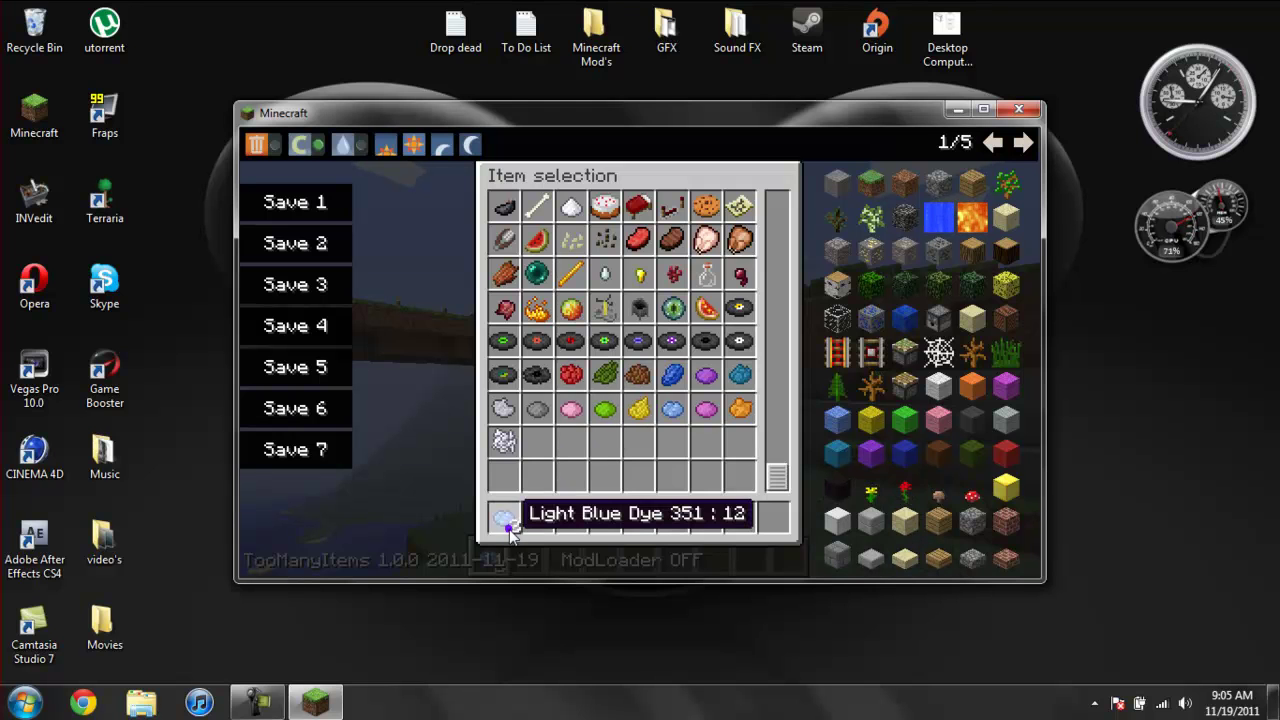
# Delete the dye from the hotbar and switch creative mode off
pyautogui.click(256, 144)
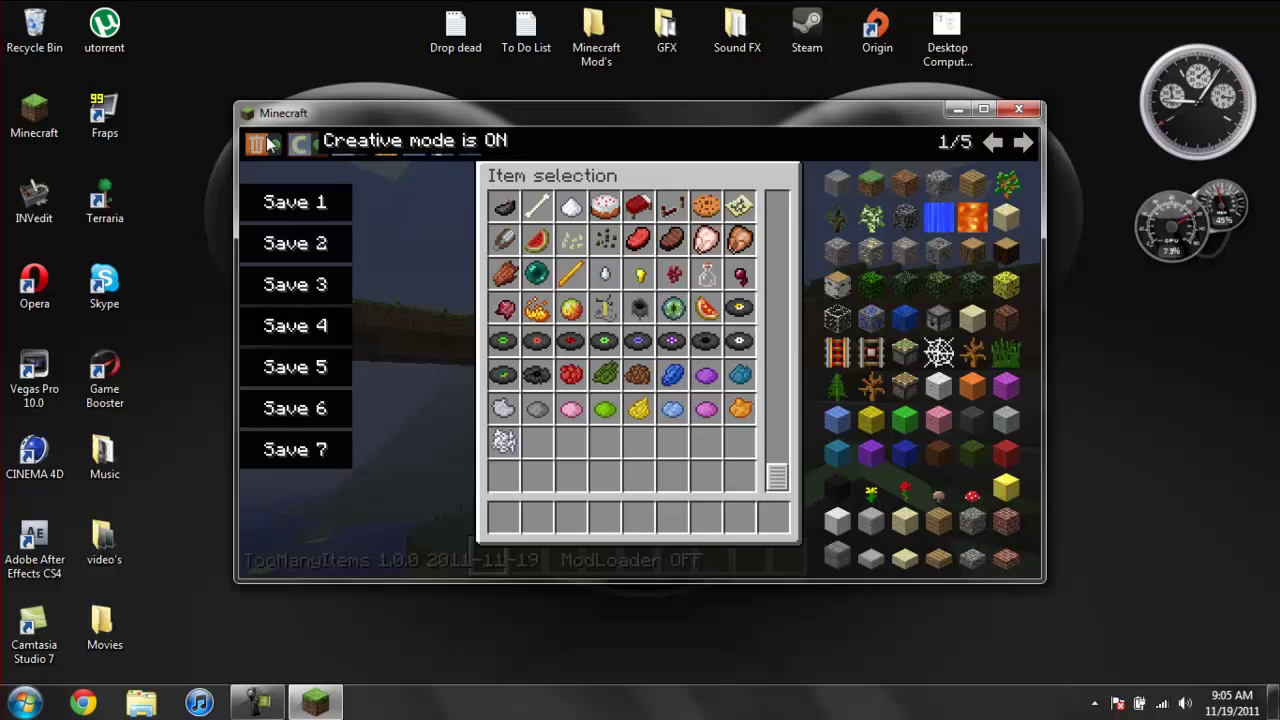
pyautogui.click(314, 145)
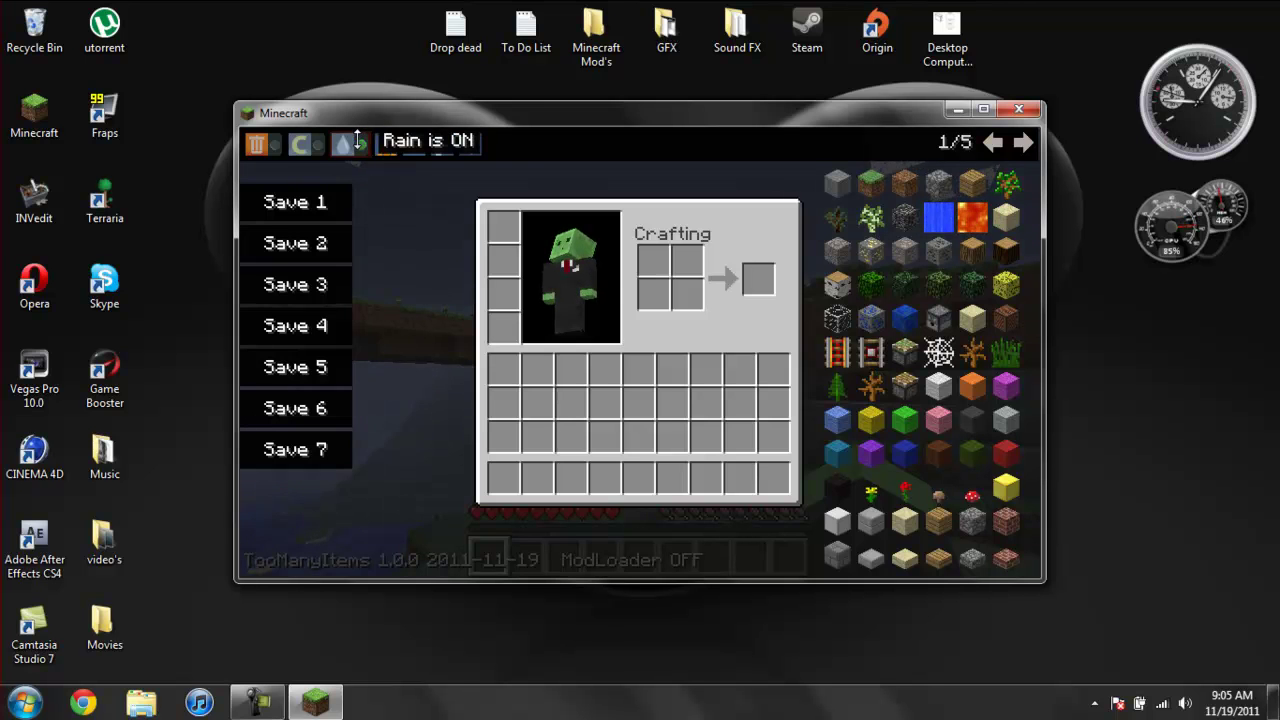
# View the rain in the game world, and return to the inventory overlay to switch rain off
pyautogui.press('e')
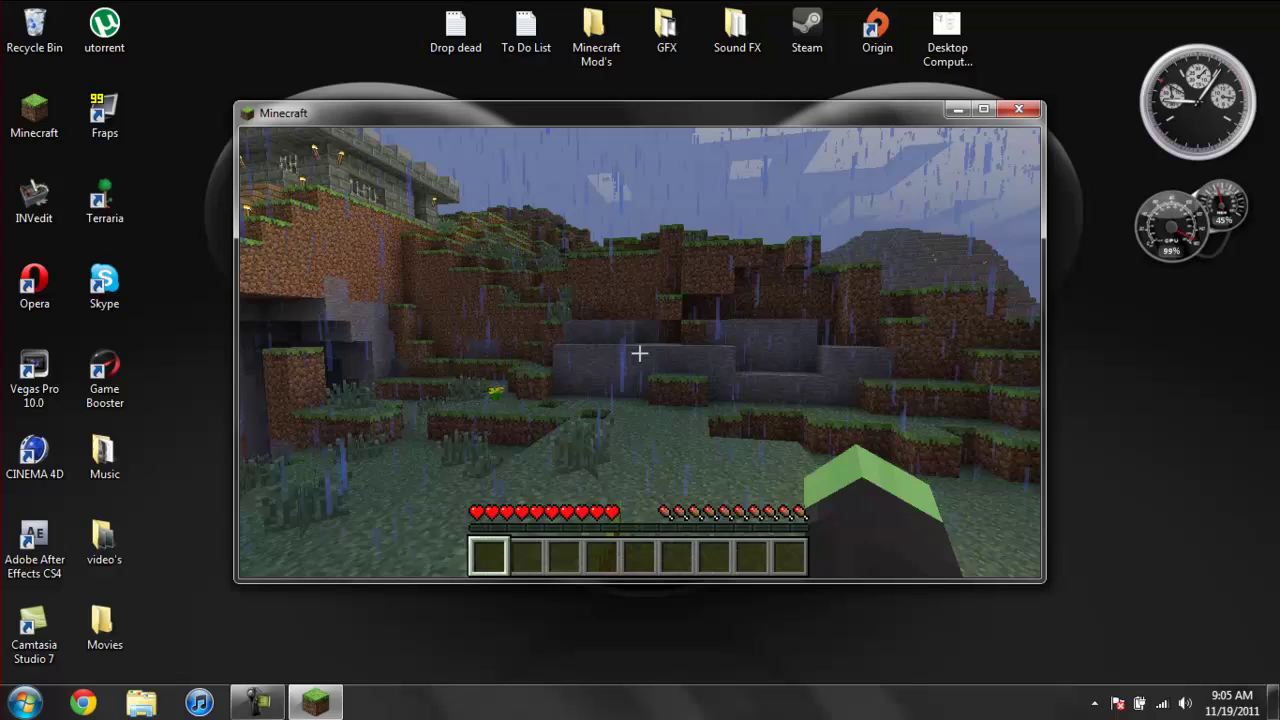
pyautogui.press('Escape')
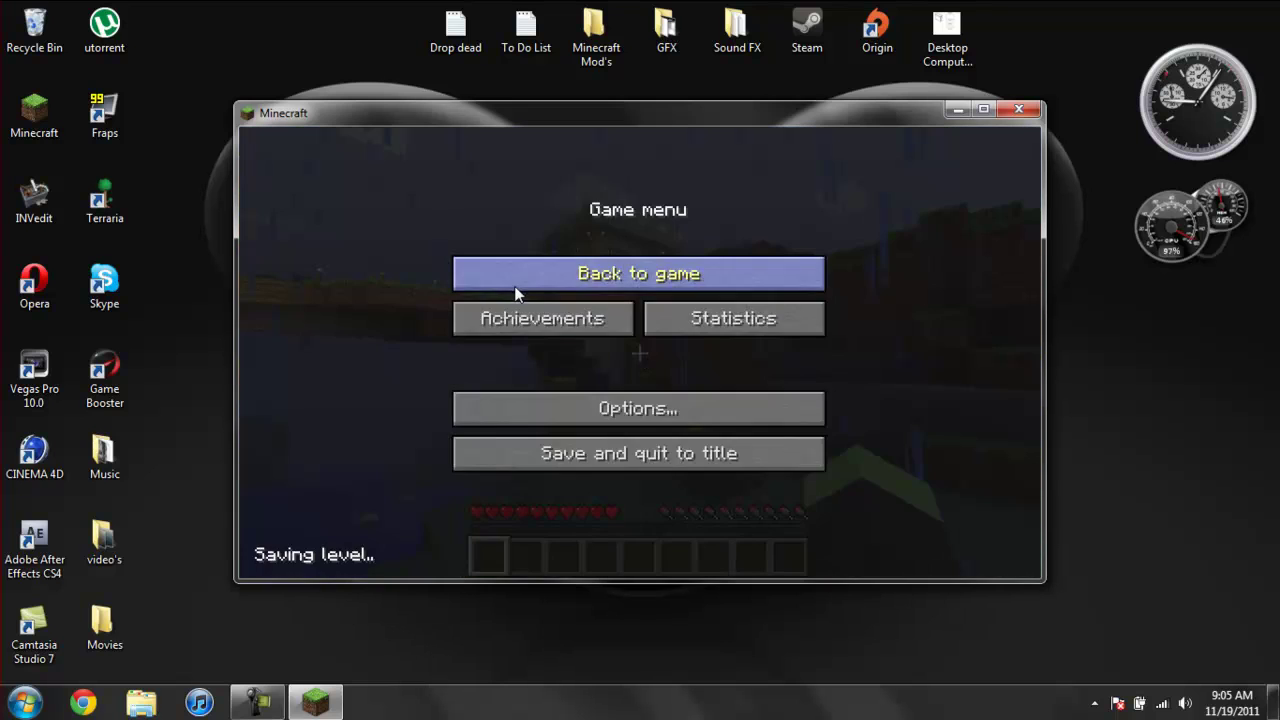
pyautogui.press('Escape')
pyautogui.press('e')
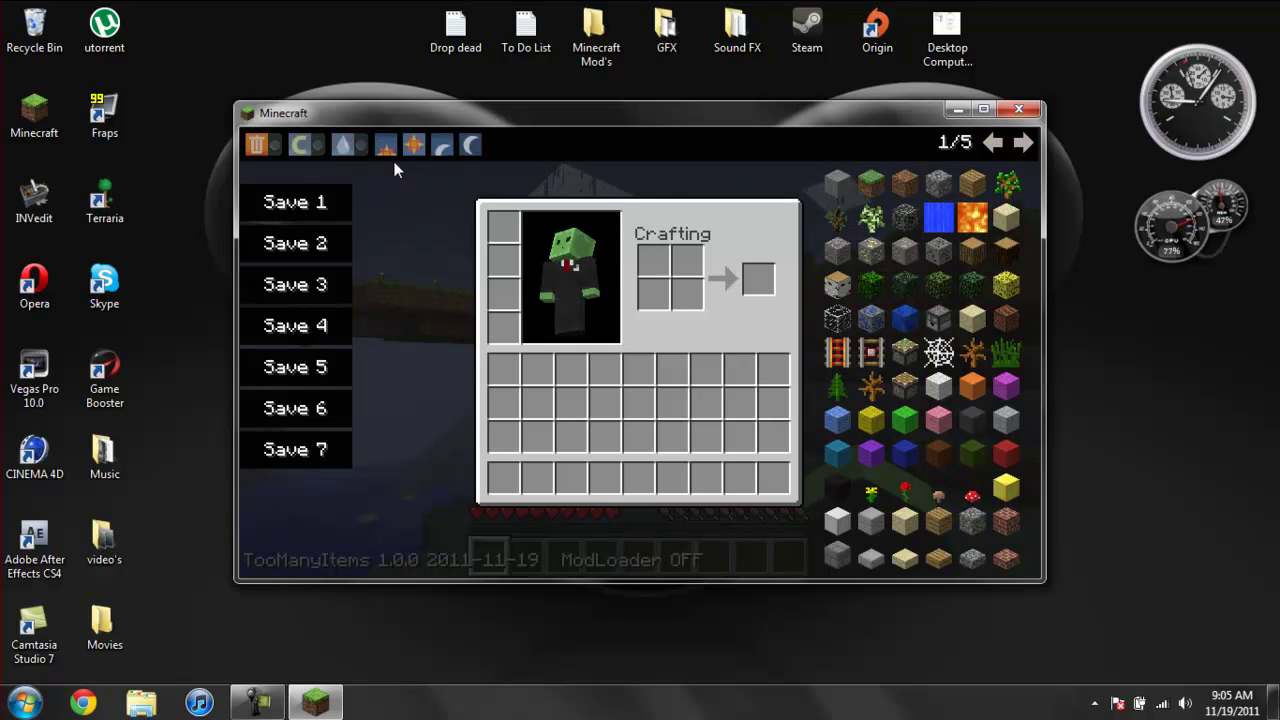
# Set the time of day to sunrise with TooManyItems and return to the game world
pyautogui.press('e')
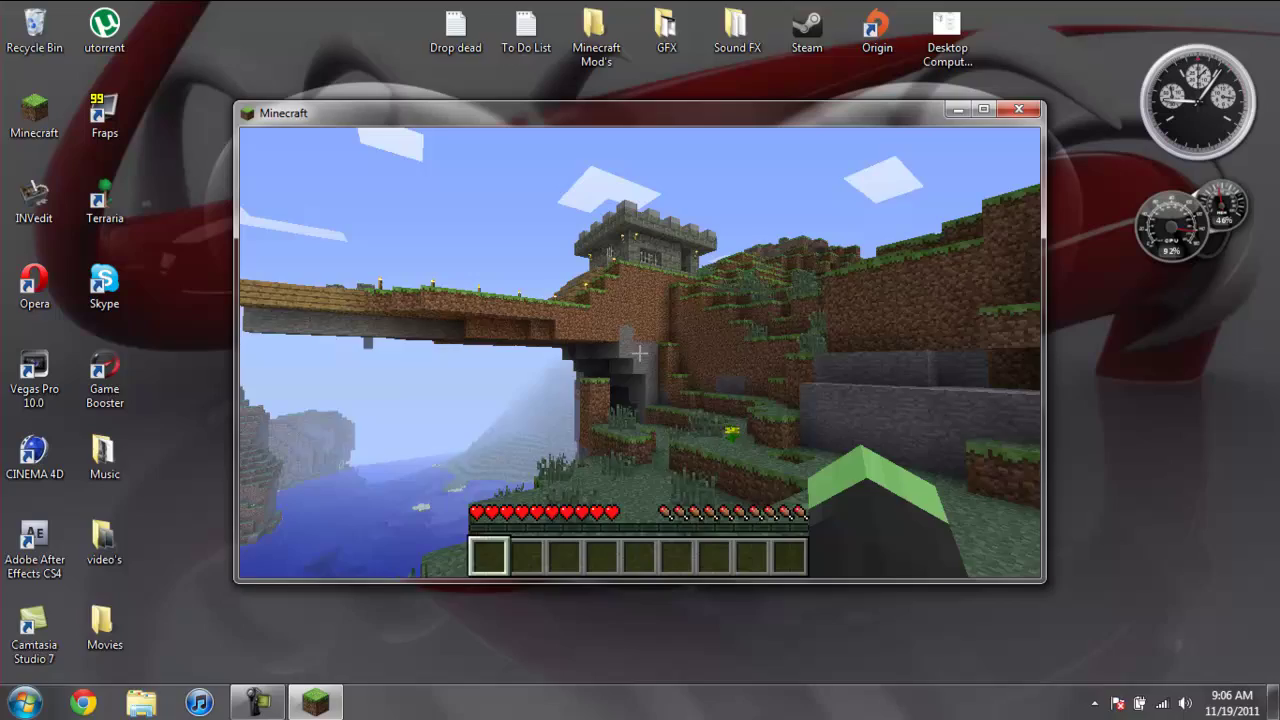
pyautogui.press('e')
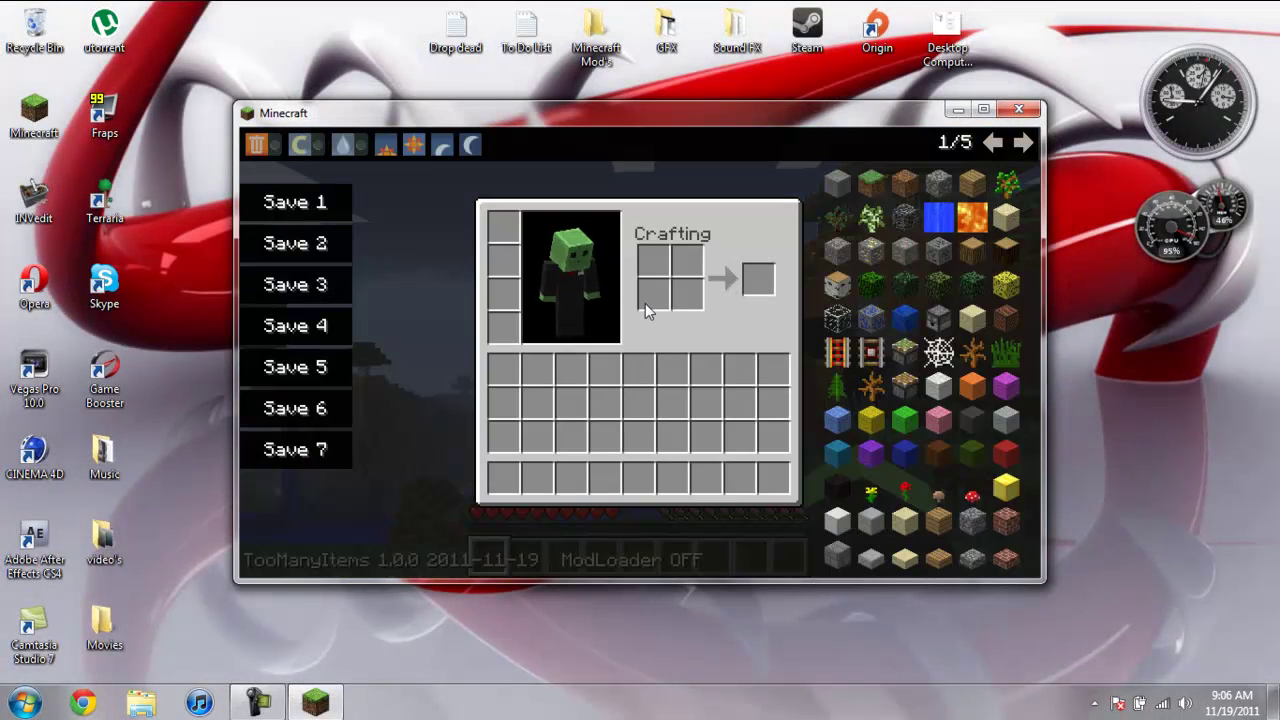
pyautogui.click(412, 143)
pyautogui.press('e')
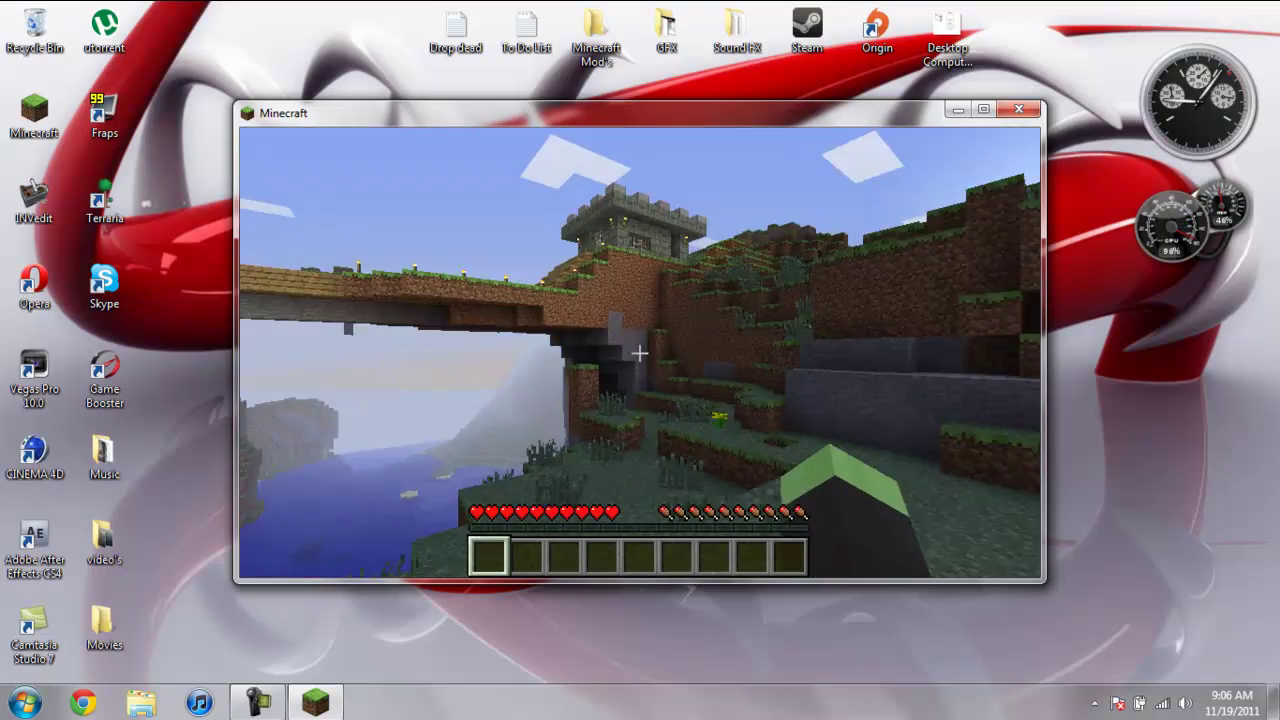
pyautogui.press('e')
pyautogui.press('e')
# Walk up the grassy hillside to examine the sun's position above the horizon
pyautogui.press('w')
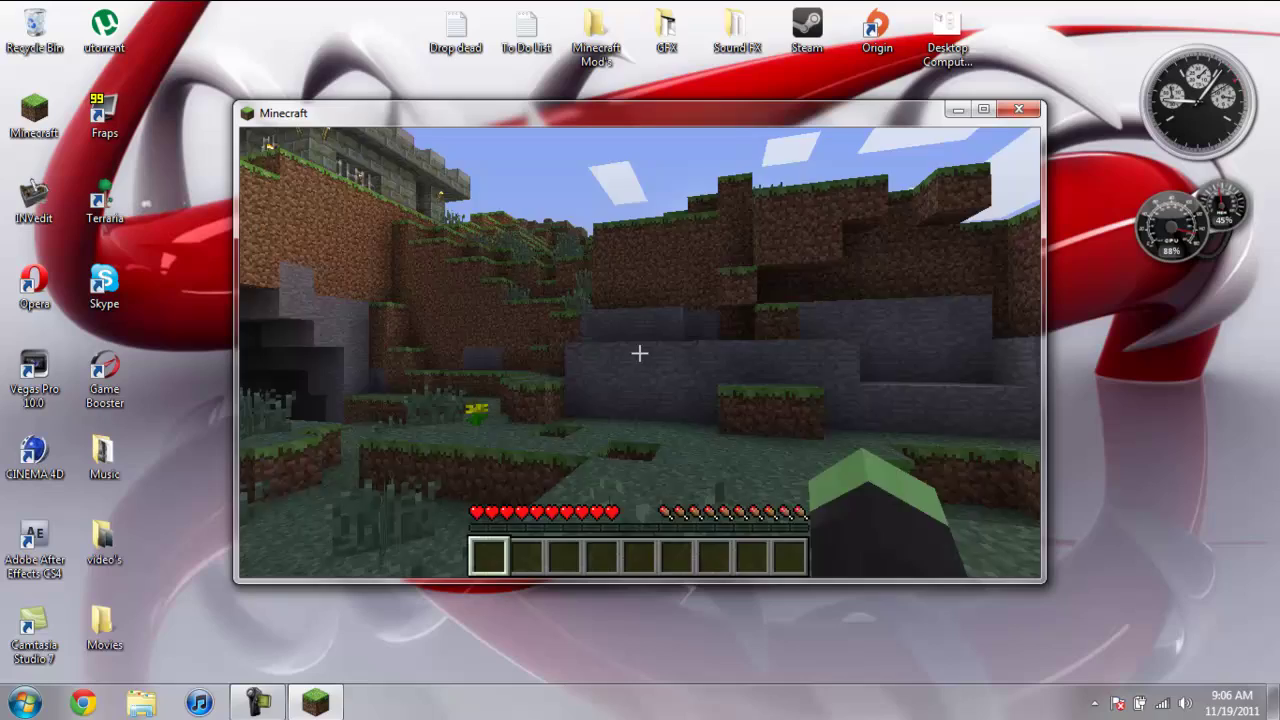
pyautogui.press('w')
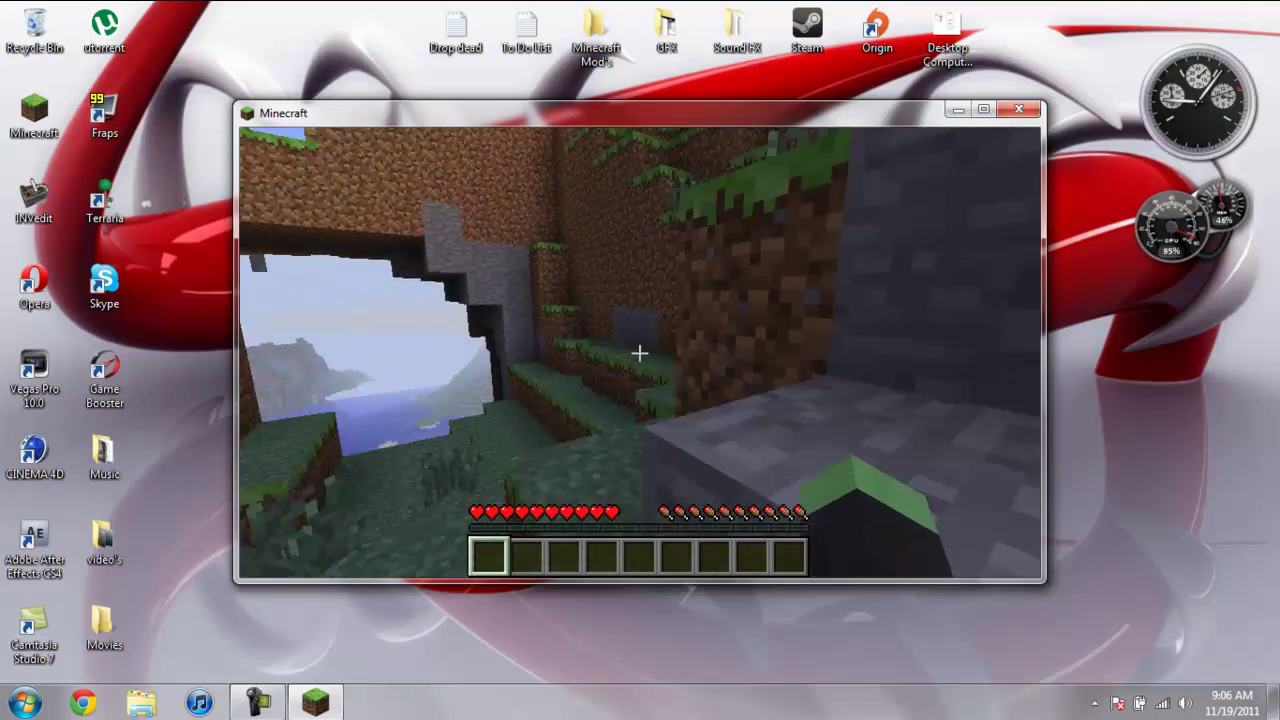
pyautogui.press('w')
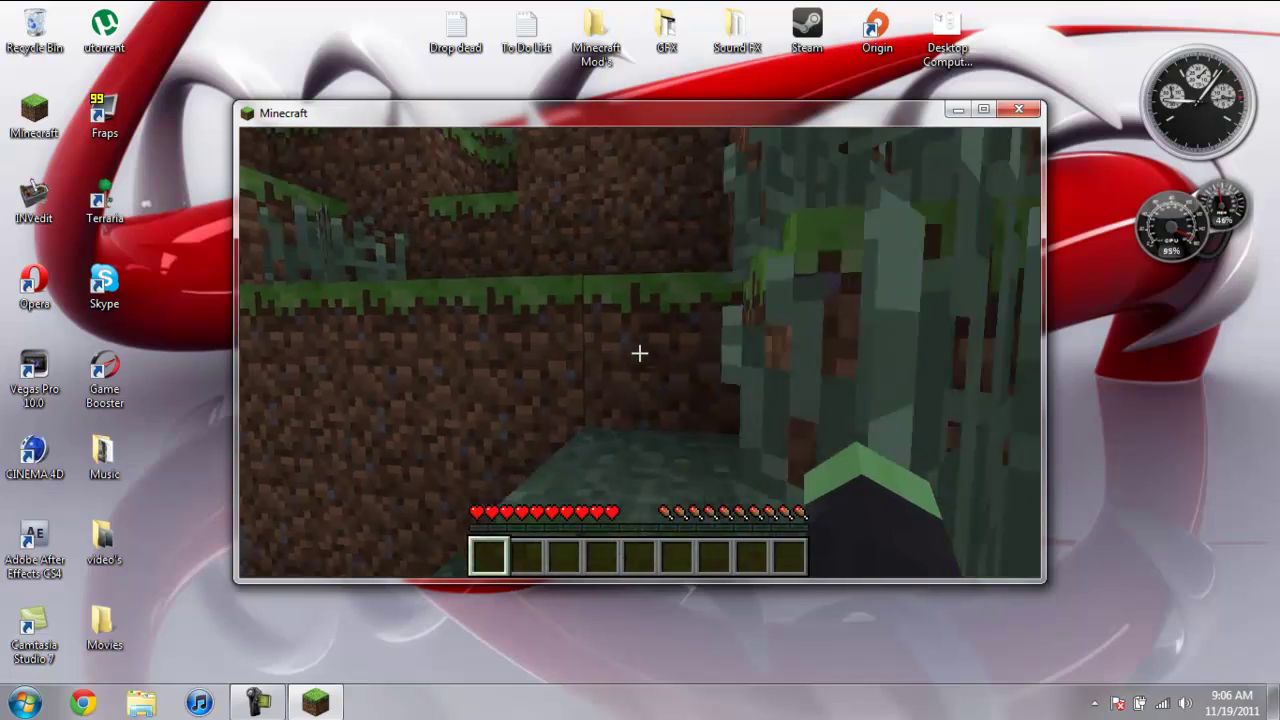
pyautogui.press('w')
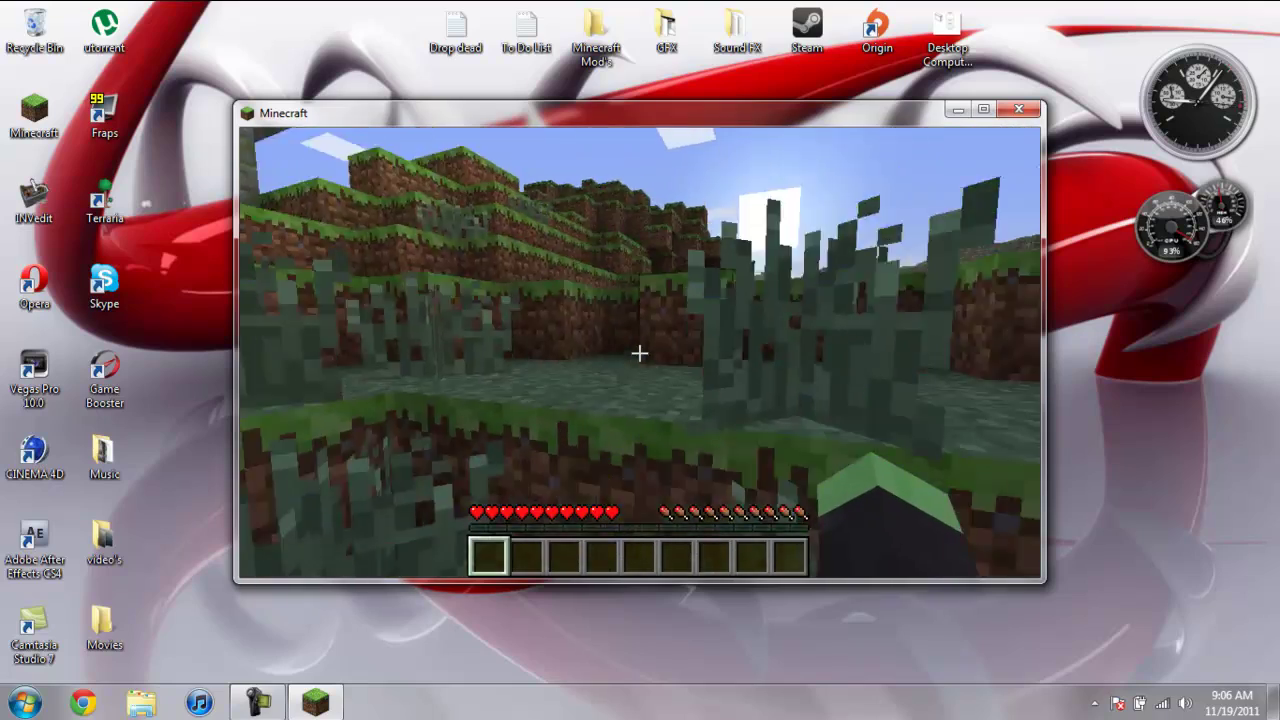
pyautogui.press('w')
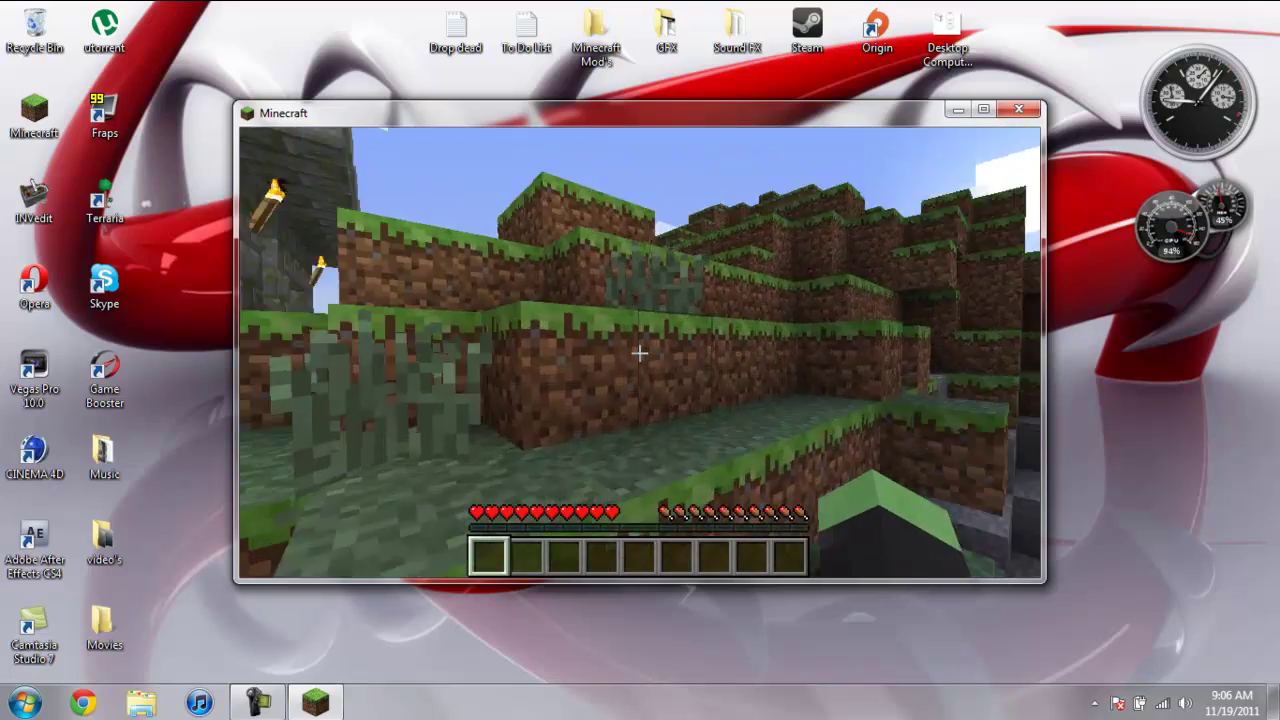
pyautogui.press('w')
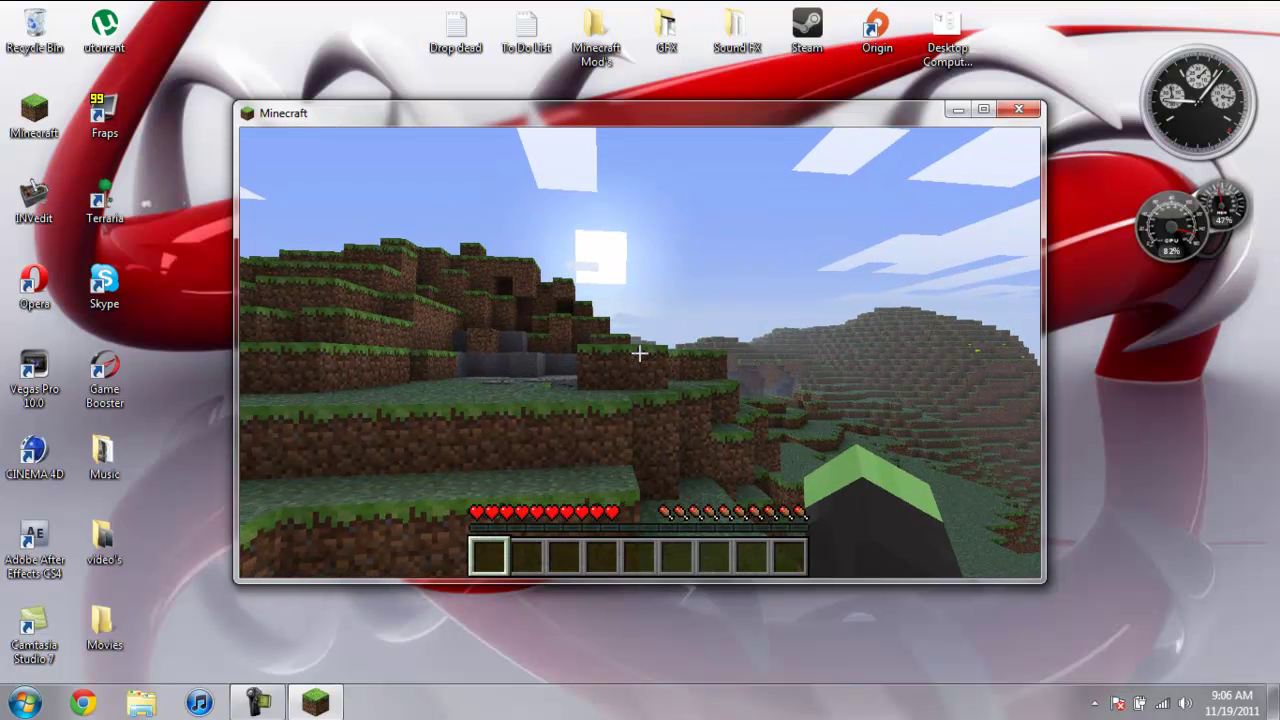
# Set the time of day to noon, check the sun overhead, and reopen the inventory
pyautogui.press('e')
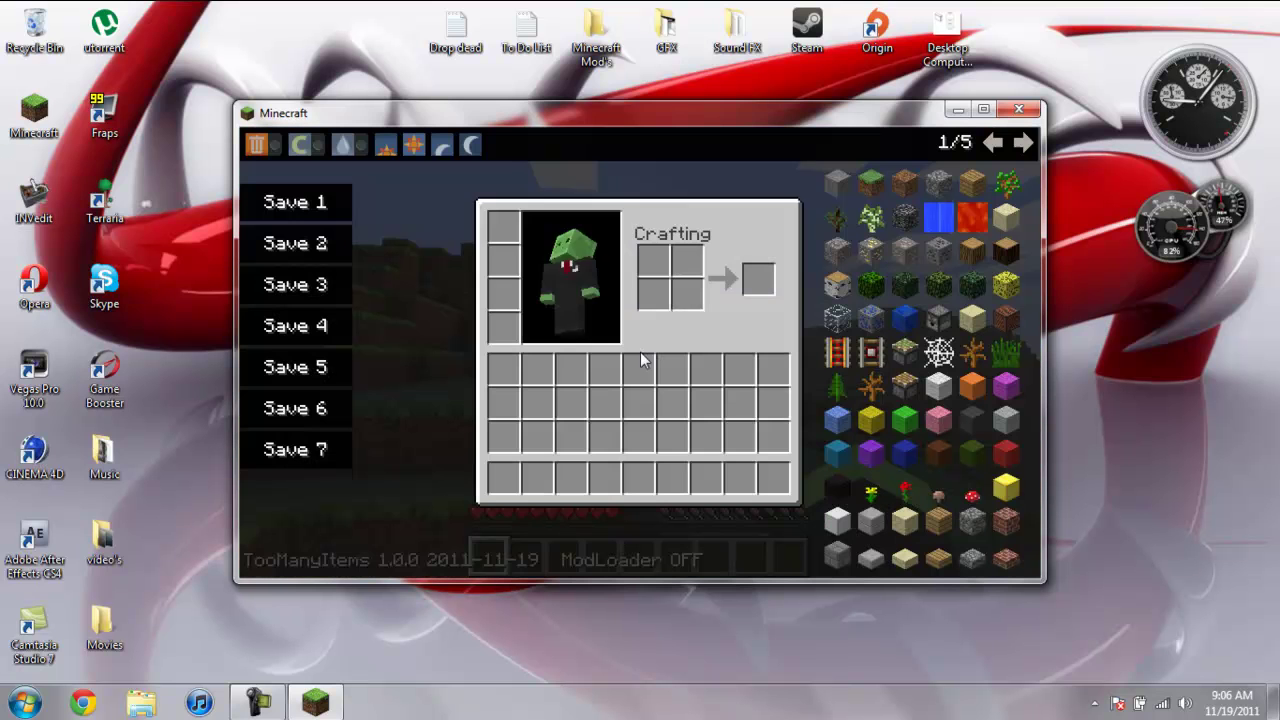
pyautogui.click(417, 146)
pyautogui.press('e')
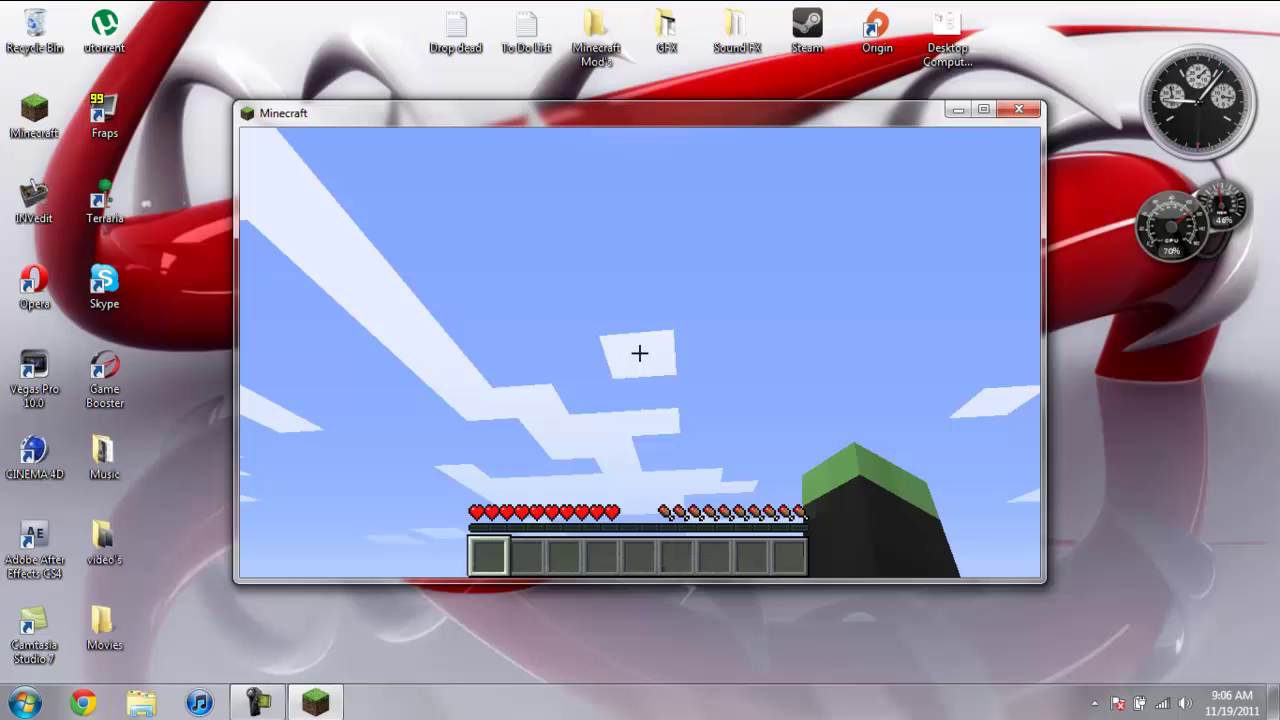
pyautogui.press('e')
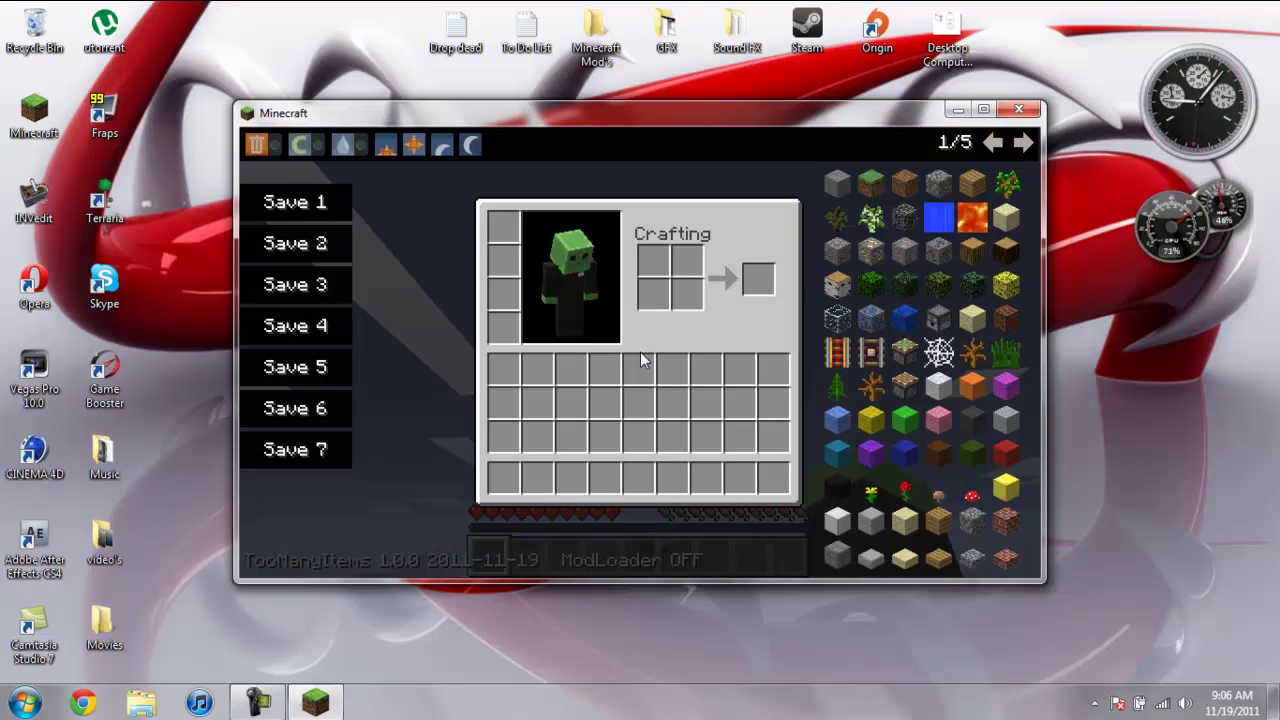
# Set the time of day to sunset with TooManyItems, view the sun in the game world, and reopen the inventory
pyautogui.click(441, 146)
pyautogui.press('e')
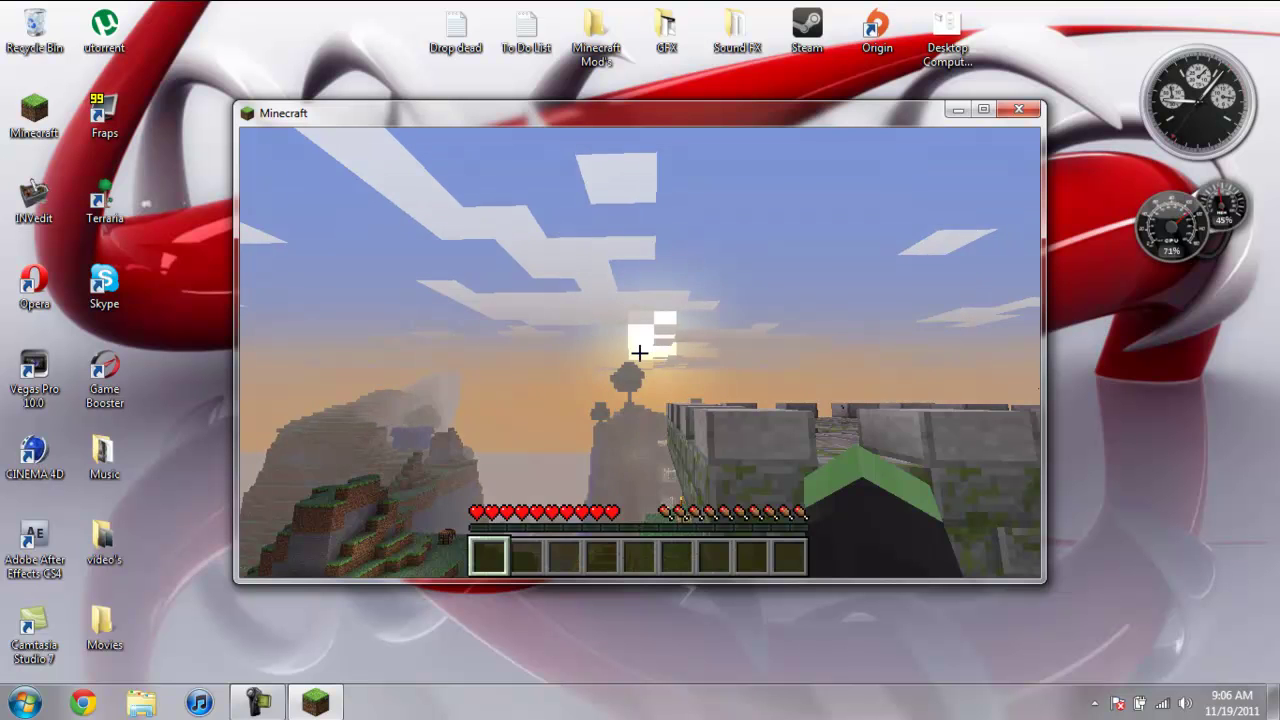
pyautogui.press('e')
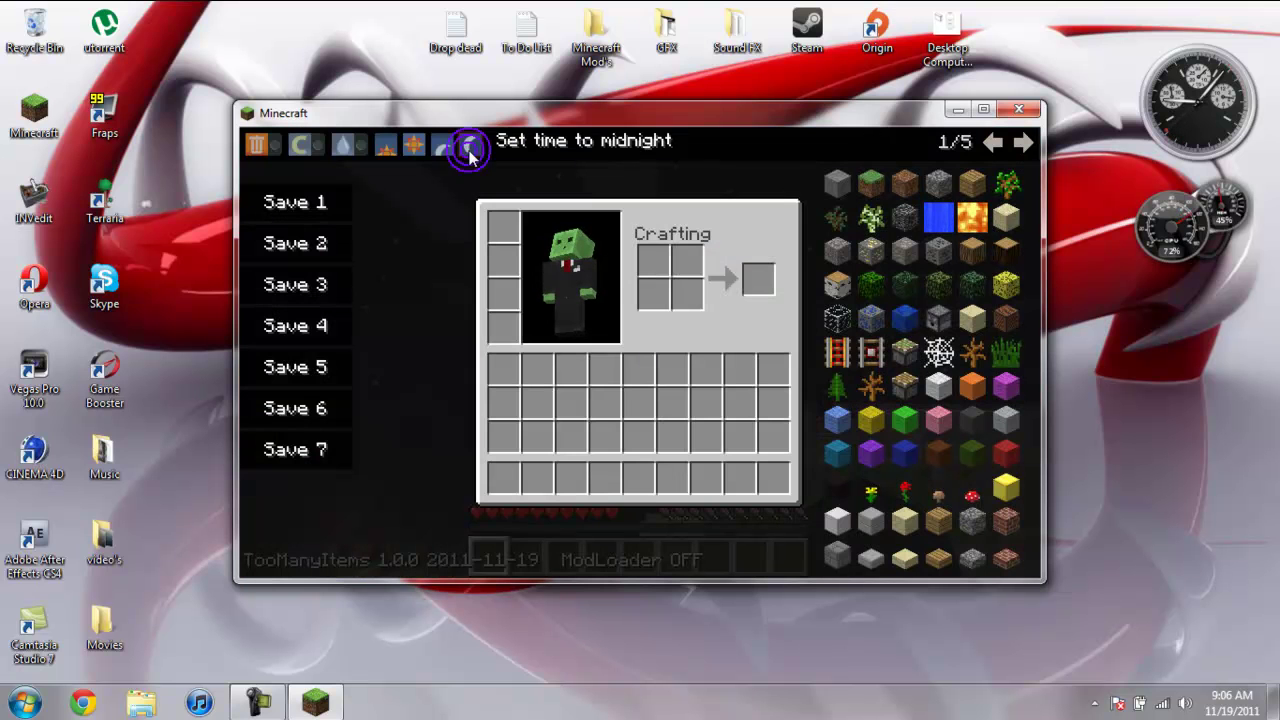
# Set the time of day to midnight, view the night sky in the game world, and return to the inventory
pyautogui.click(471, 146)
pyautogui.press('e')
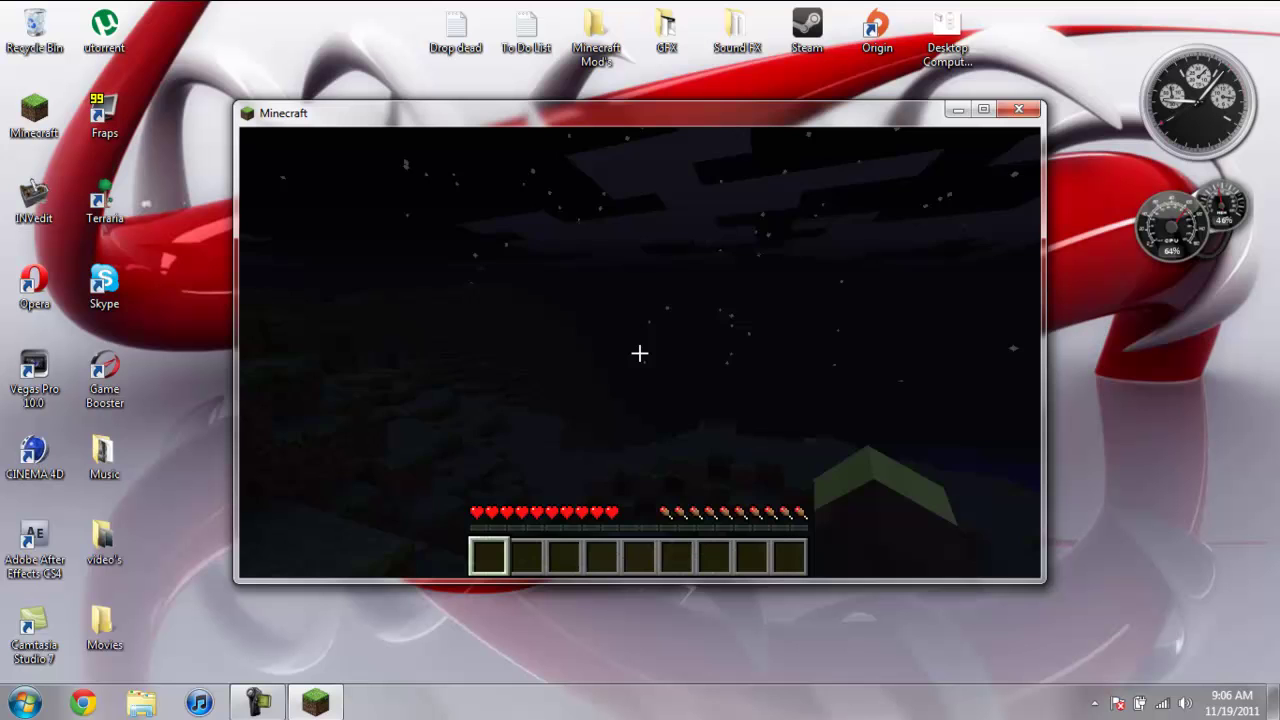
pyautogui.press('e')
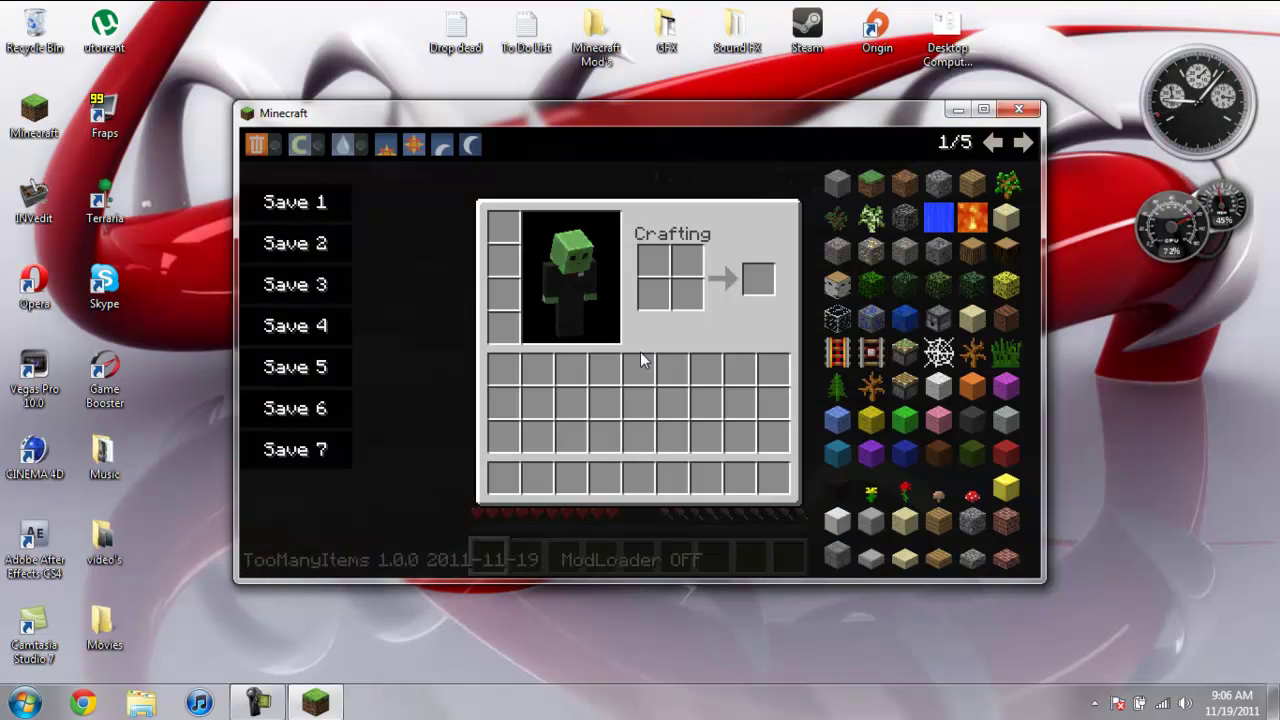
# Set the time back to sunset, and browse all five pages of the TooManyItems item list, returning to the first page
pyautogui.click(440, 150)
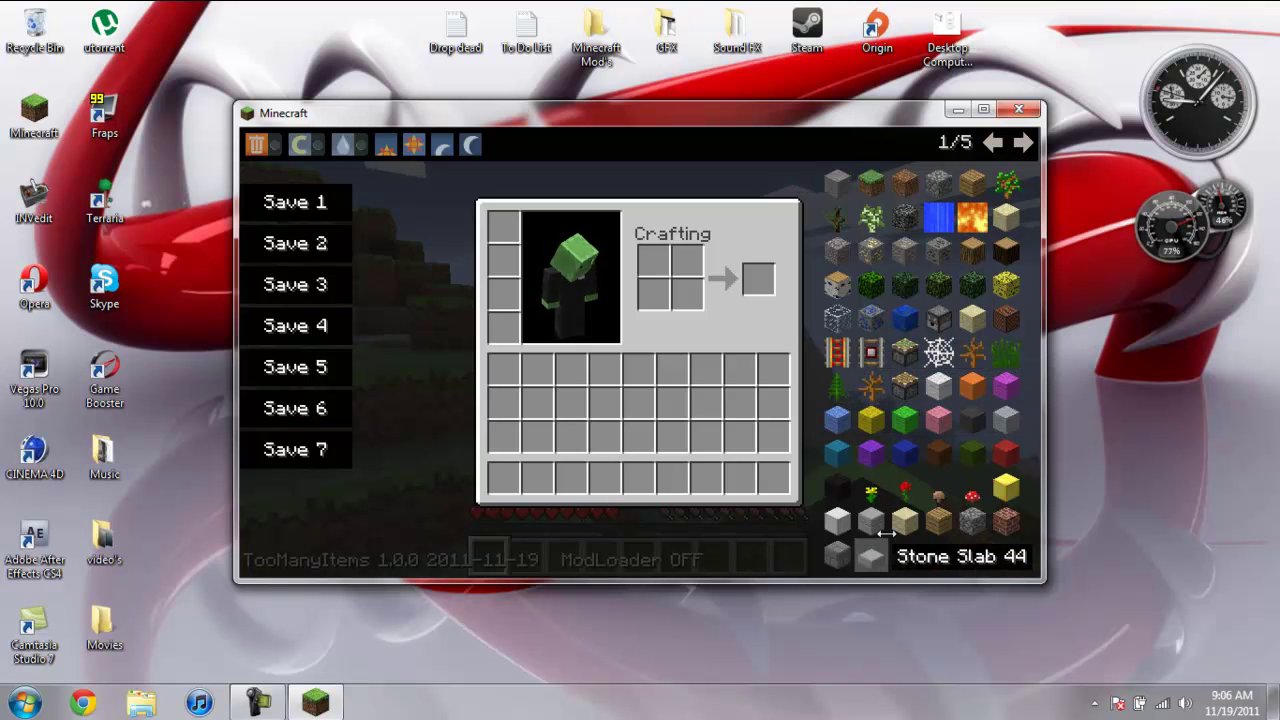
pyautogui.click(1028, 143)
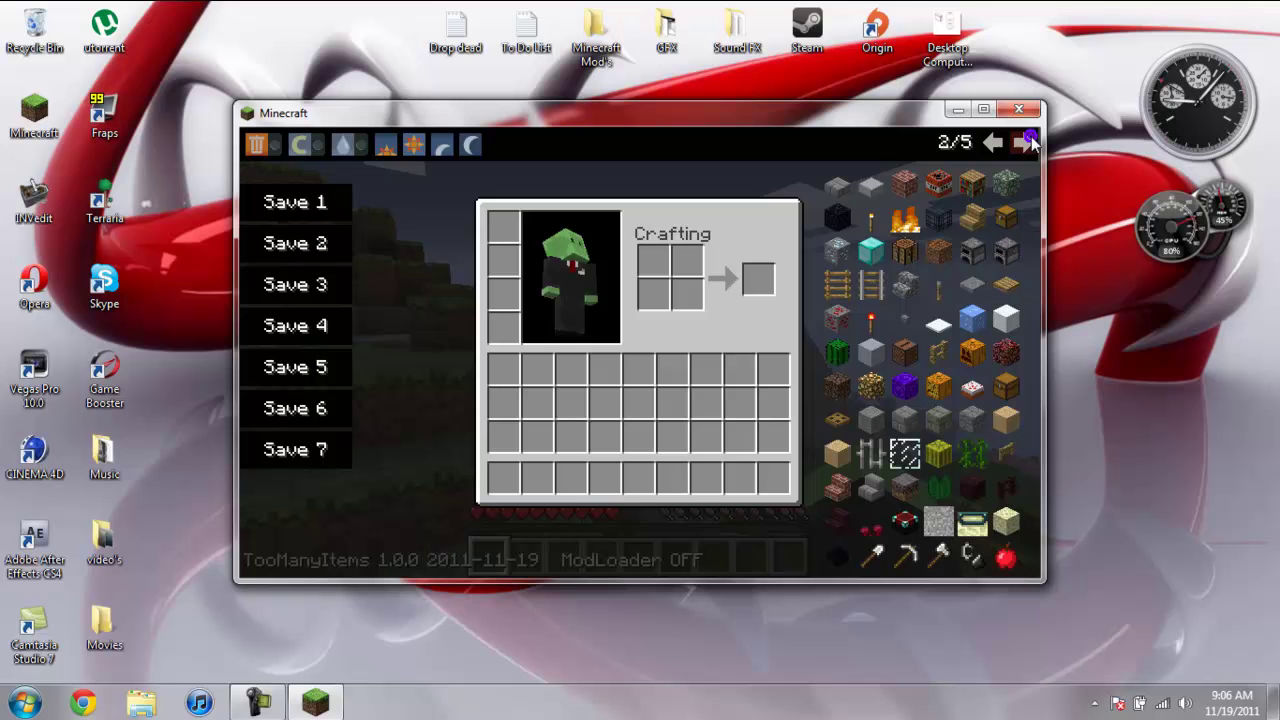
pyautogui.click(1028, 143)
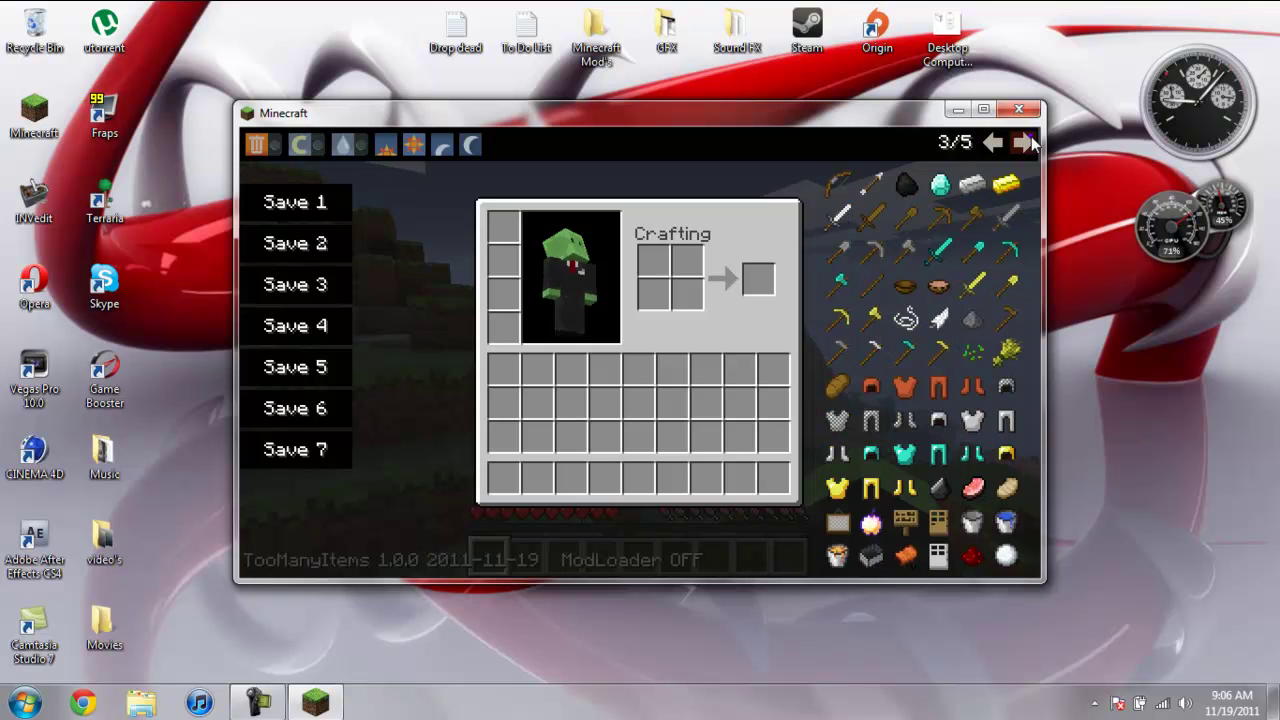
pyautogui.click(1028, 143)
pyautogui.click(1028, 143)
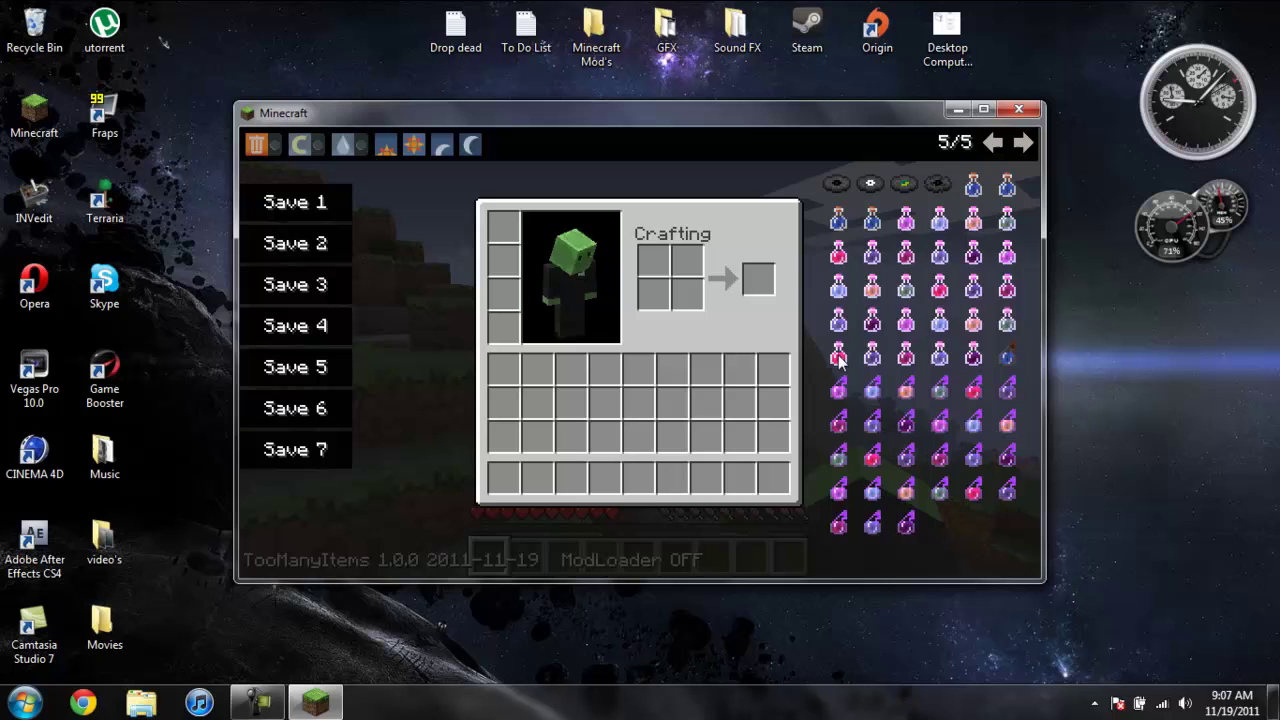
pyautogui.click(1022, 144)
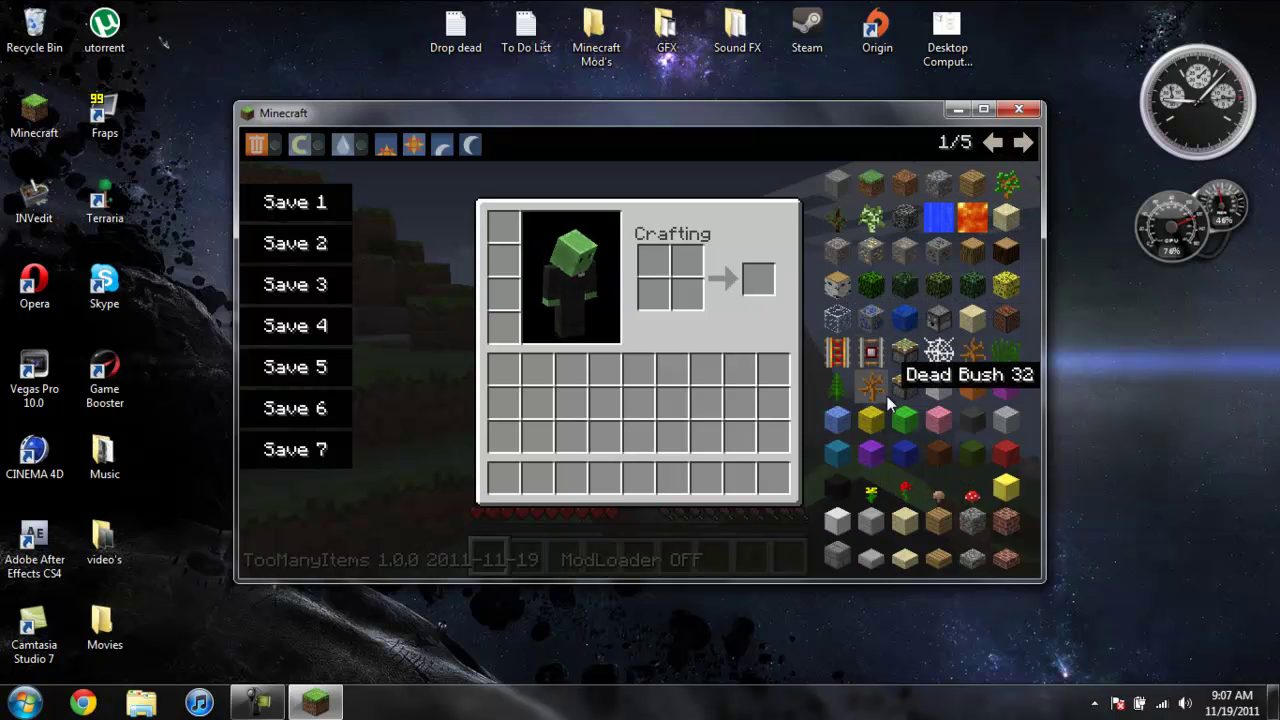
# Add a stack of yellow wool to the inventory, and delete it by dropping it back onto the item list
pyautogui.click(874, 428)
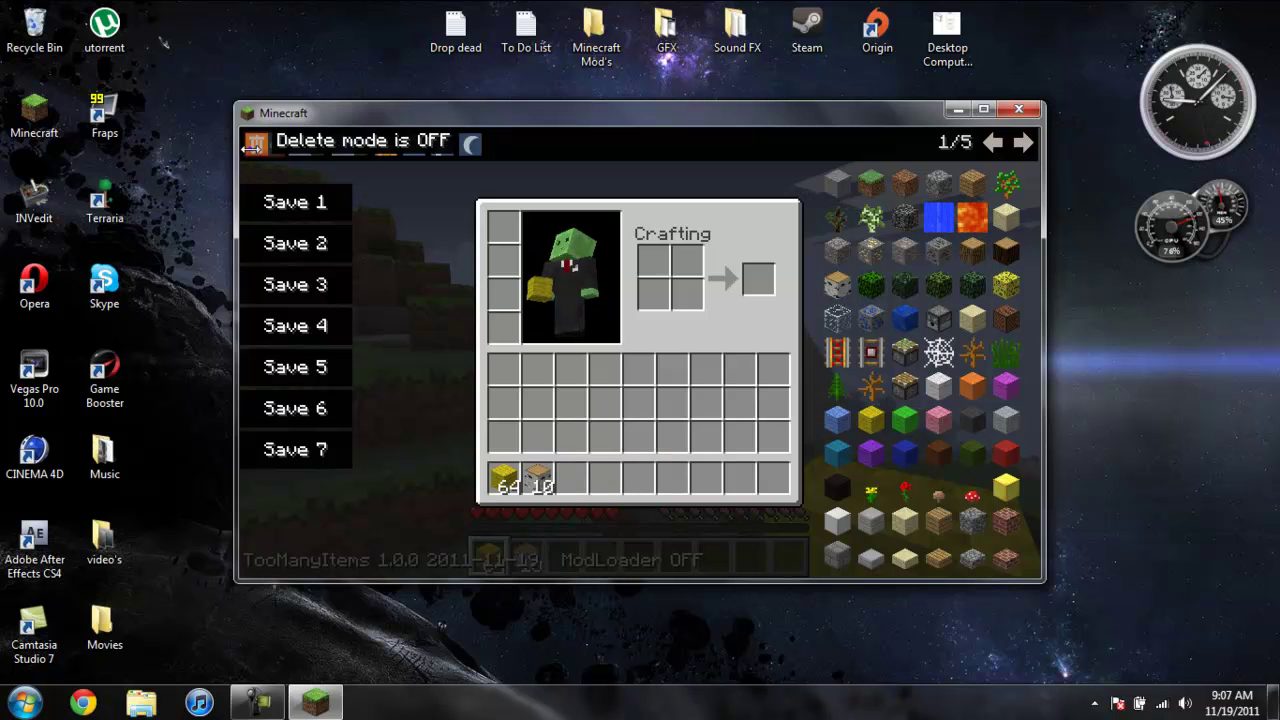
pyautogui.click(503, 479)
pyautogui.click(880, 490)
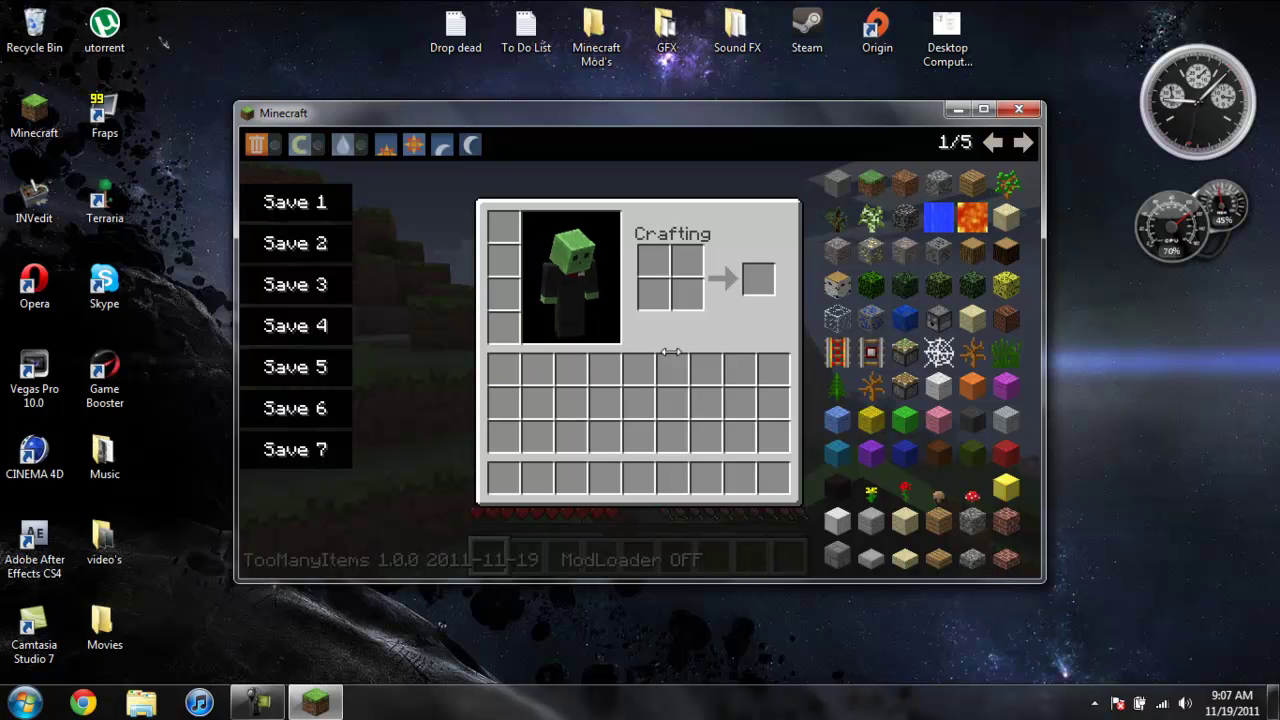
# Leave the inventory, save and quit the world to the title screen, and close the game
pyautogui.press('e')
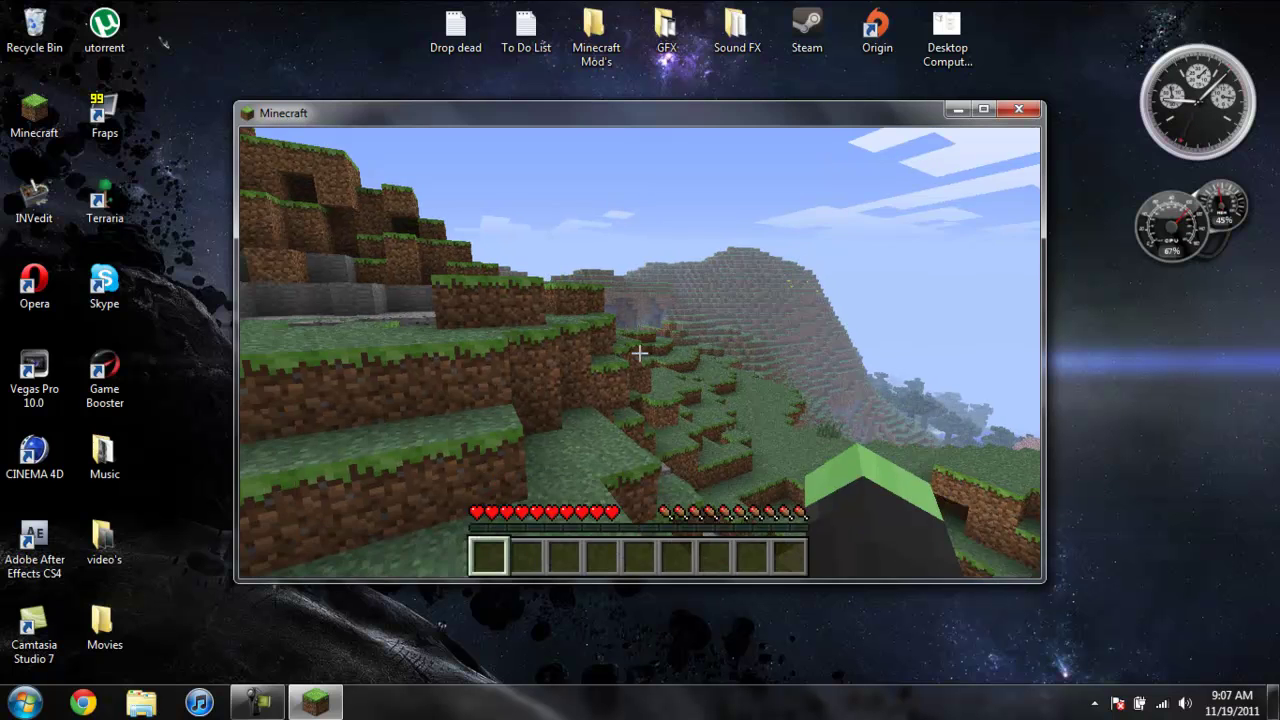
pyautogui.press('Escape')
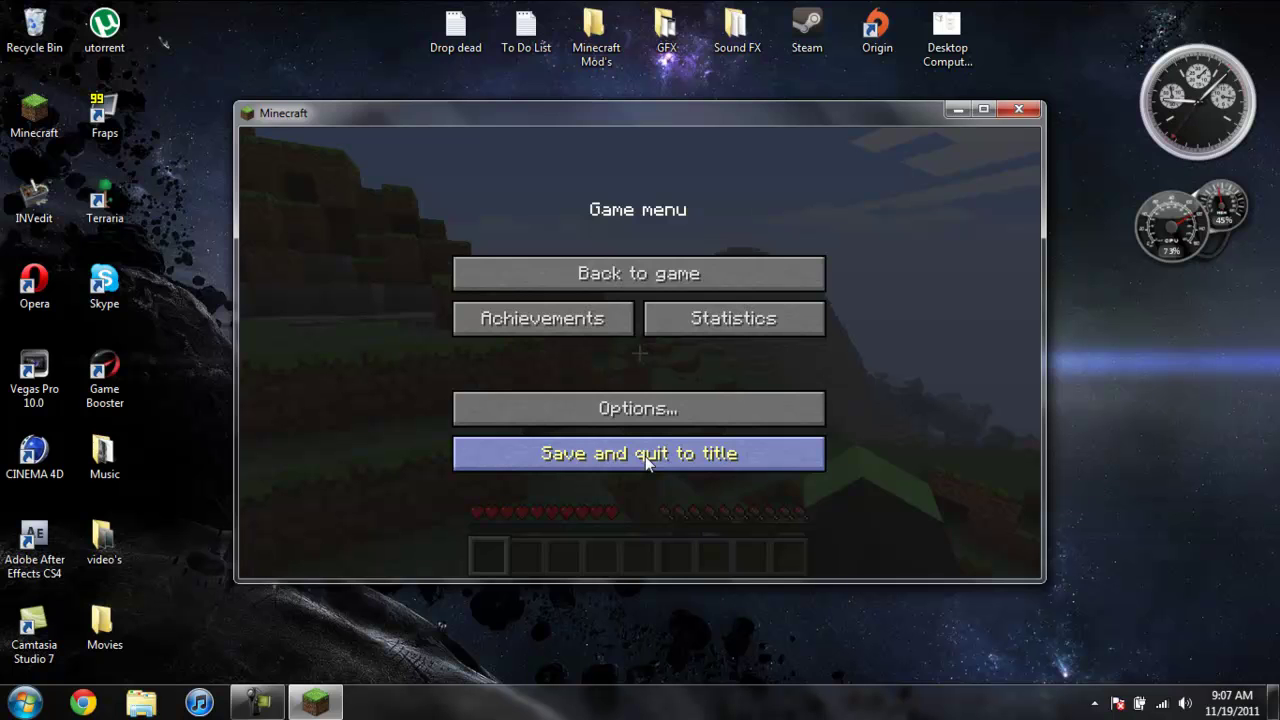
pyautogui.click(645, 456)
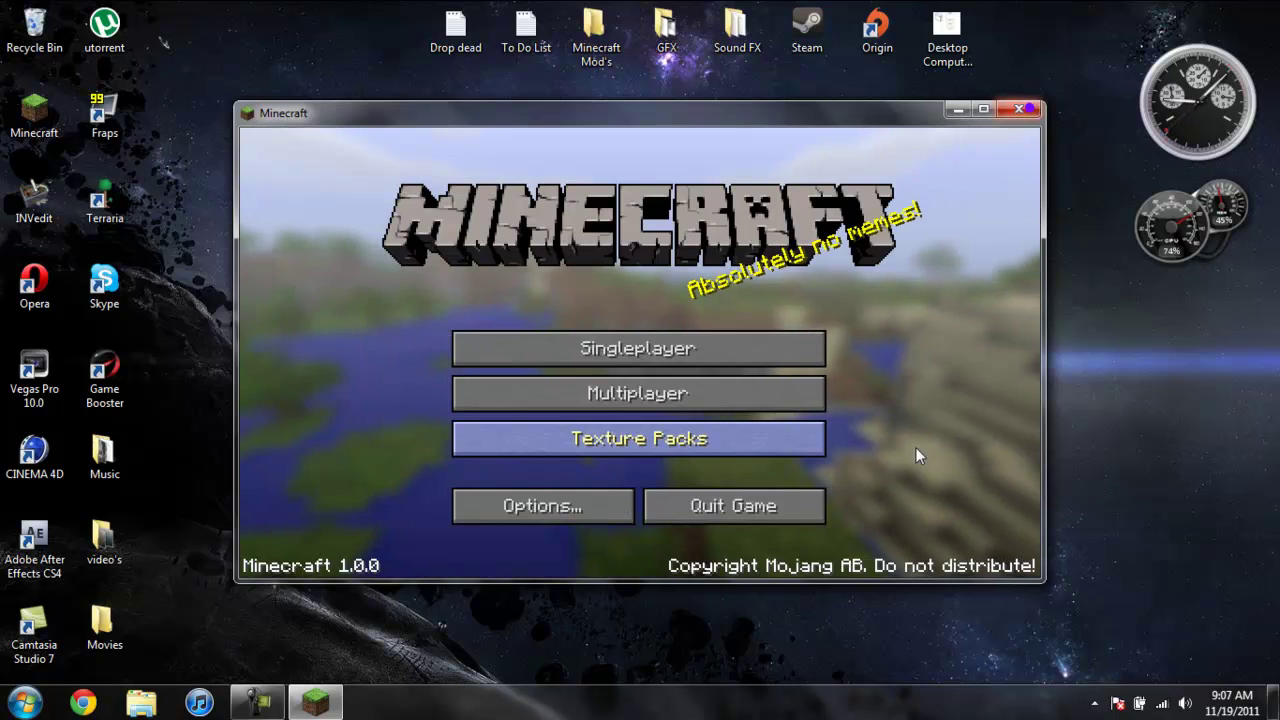
pyautogui.hotkey('alt', 'F4')
pyautogui.click(258, 702)
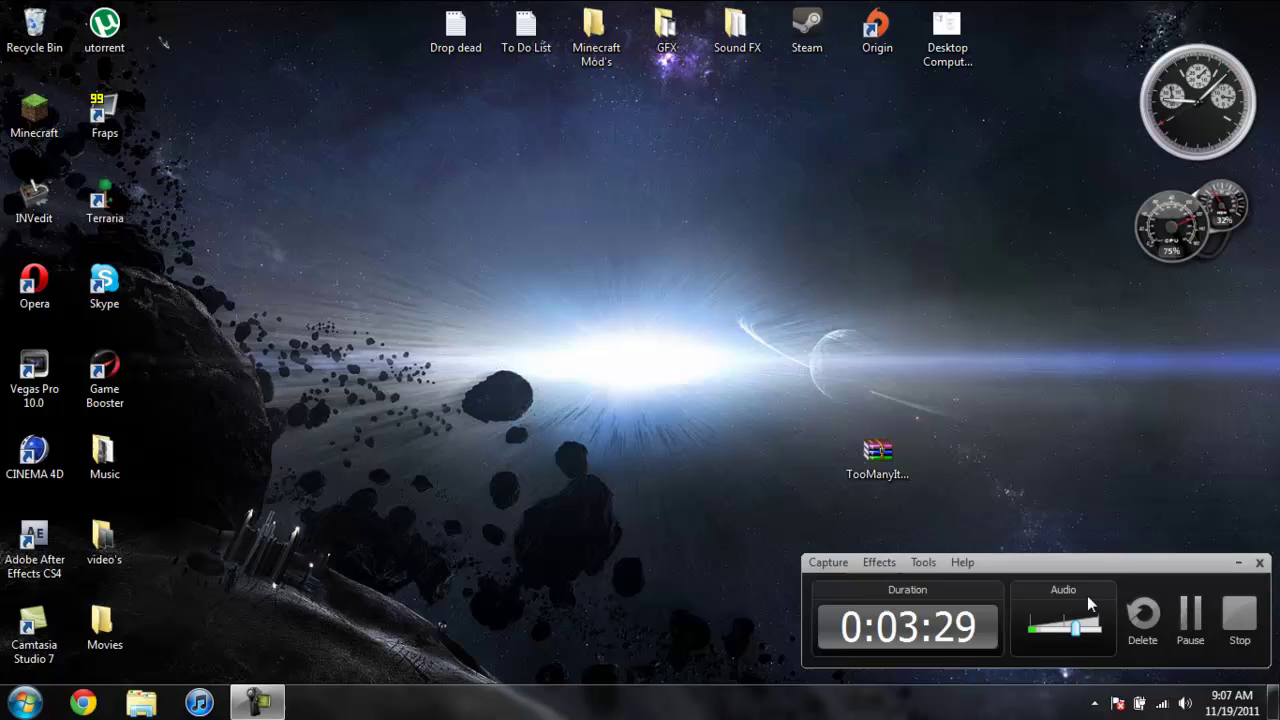
pyautogui.click(1195, 620)
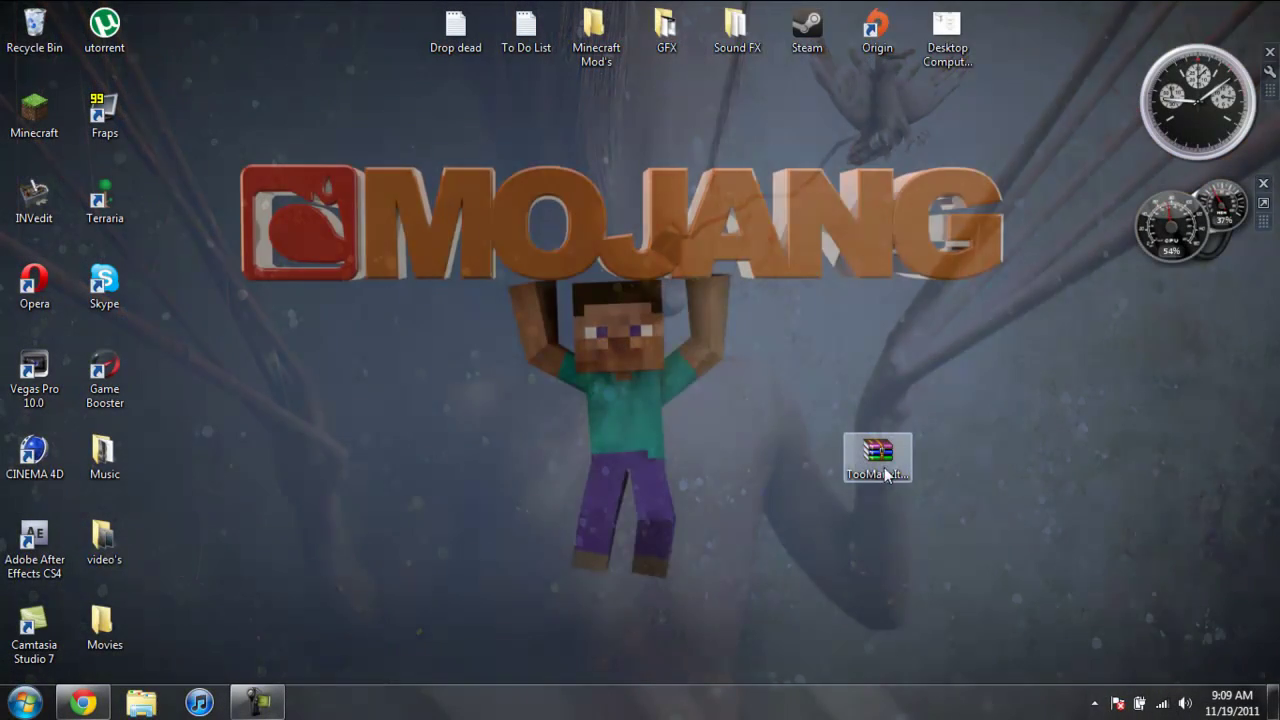
# Point out the TooManyItems archive on the desktop, and switch to Chrome with the mod's Minecraft Forums topic
pyautogui.click(880, 465)
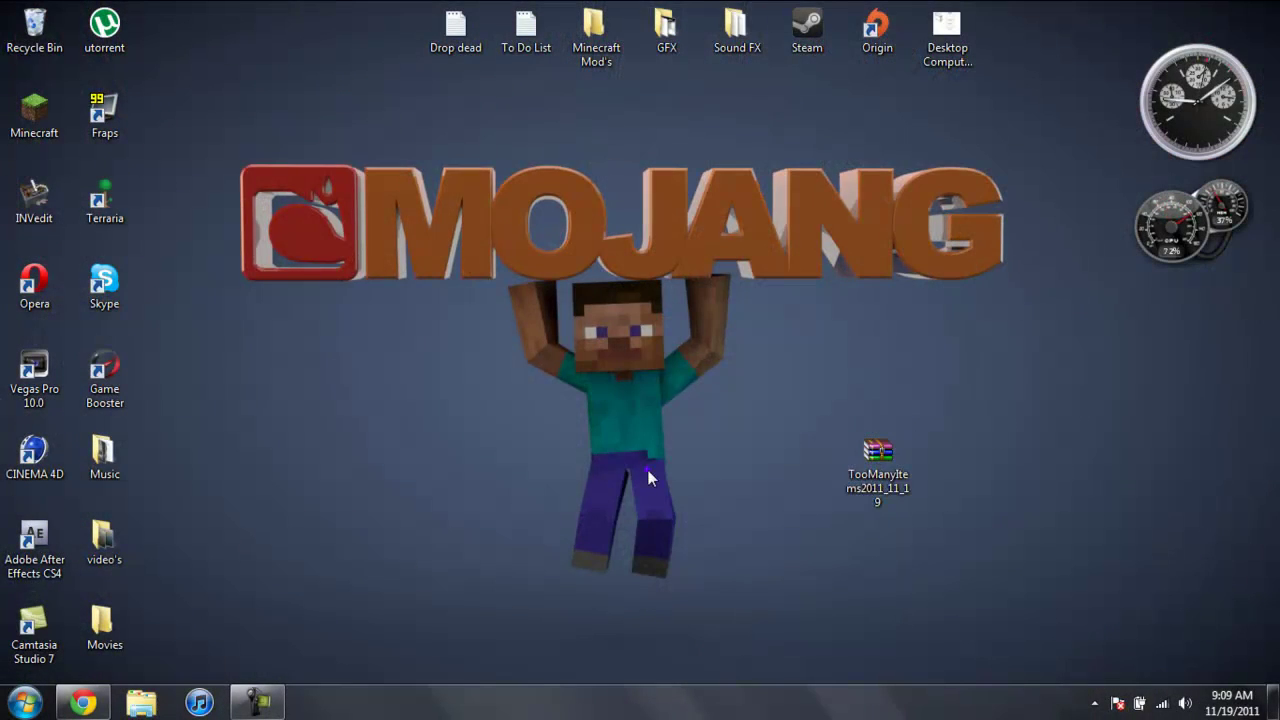
pyautogui.click(70, 703)
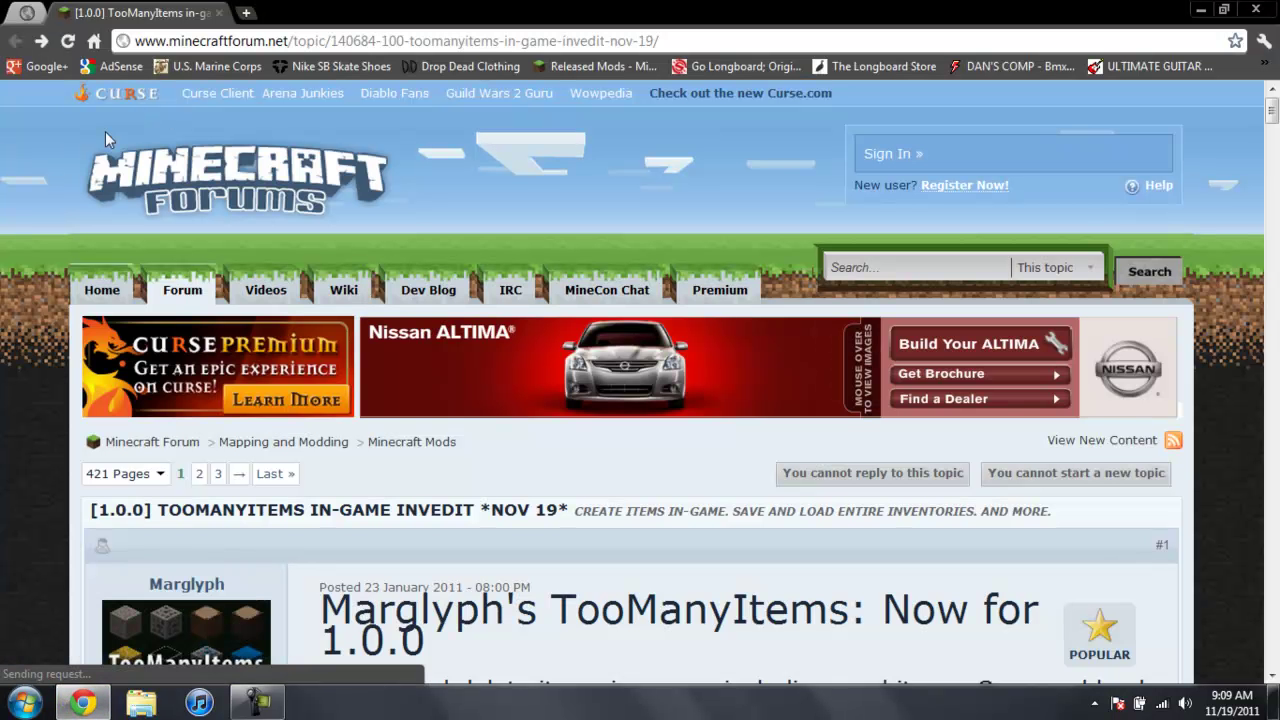
pyautogui.click(396, 180)
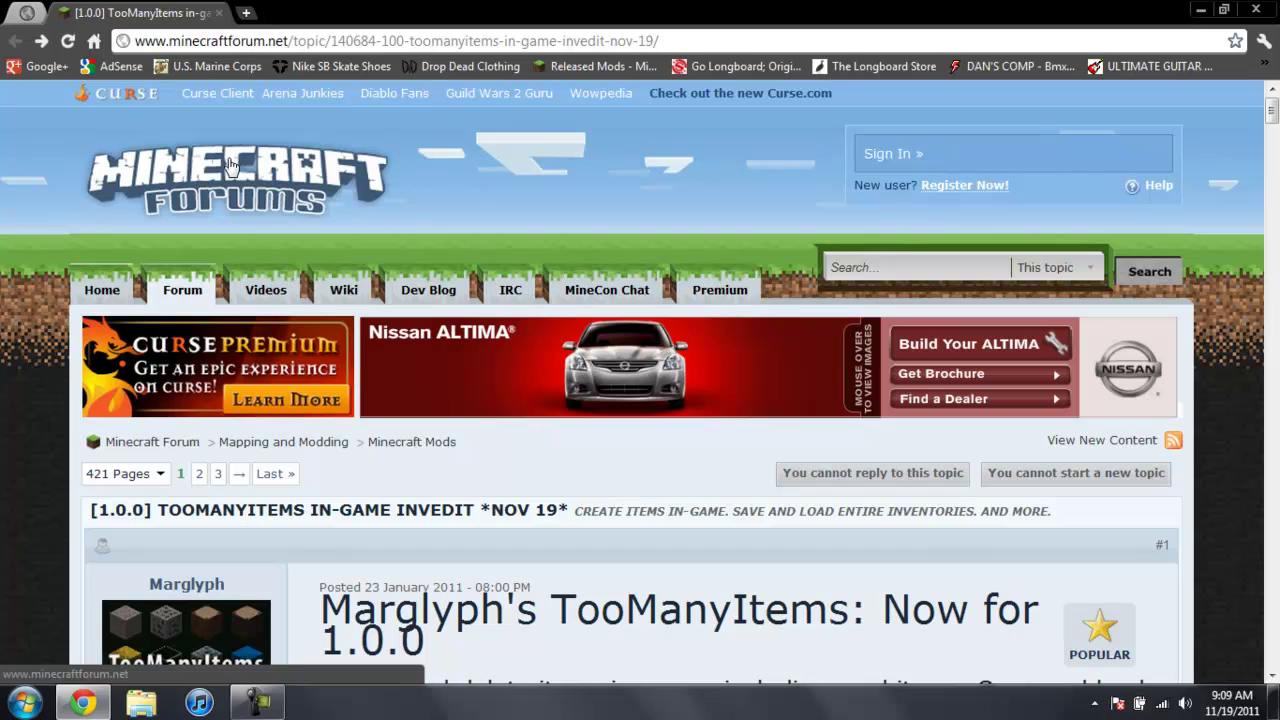
# Examine the TooManyItems forum post's introduction, recent updates and usage instructions
pyautogui.scroll(-10, 1209, 220)
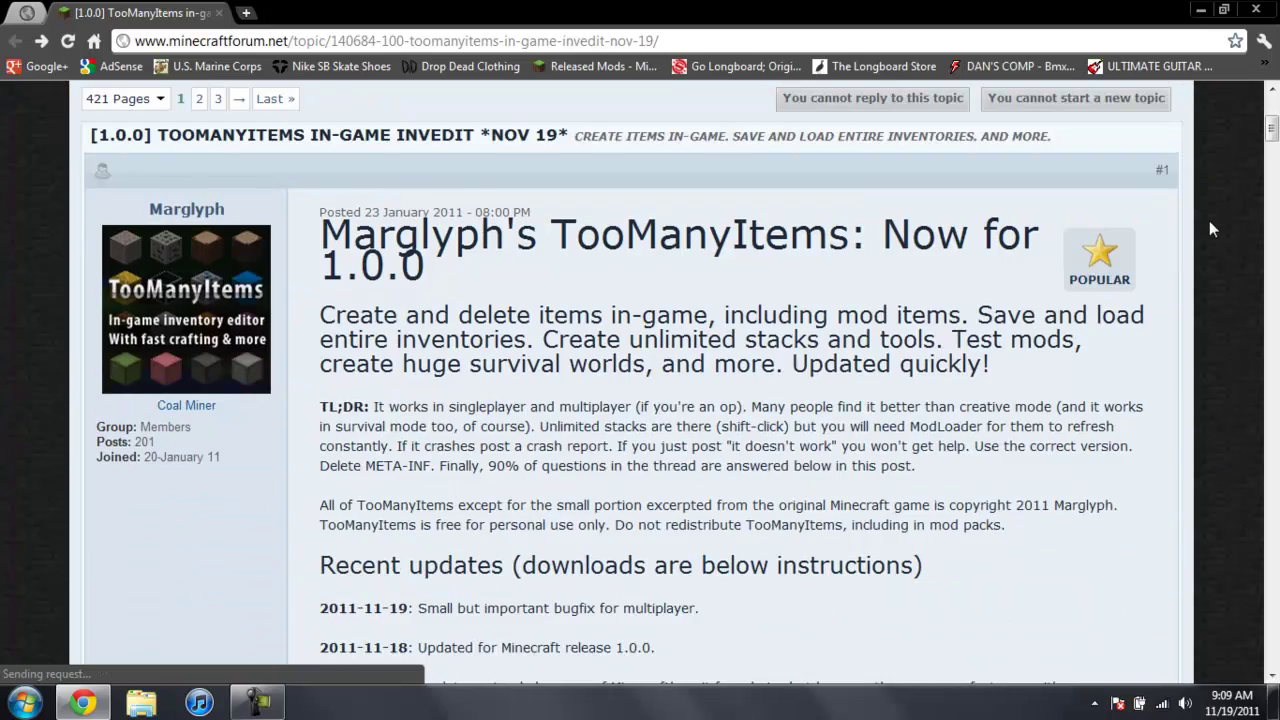
pyautogui.scroll(-6, 1209, 228)
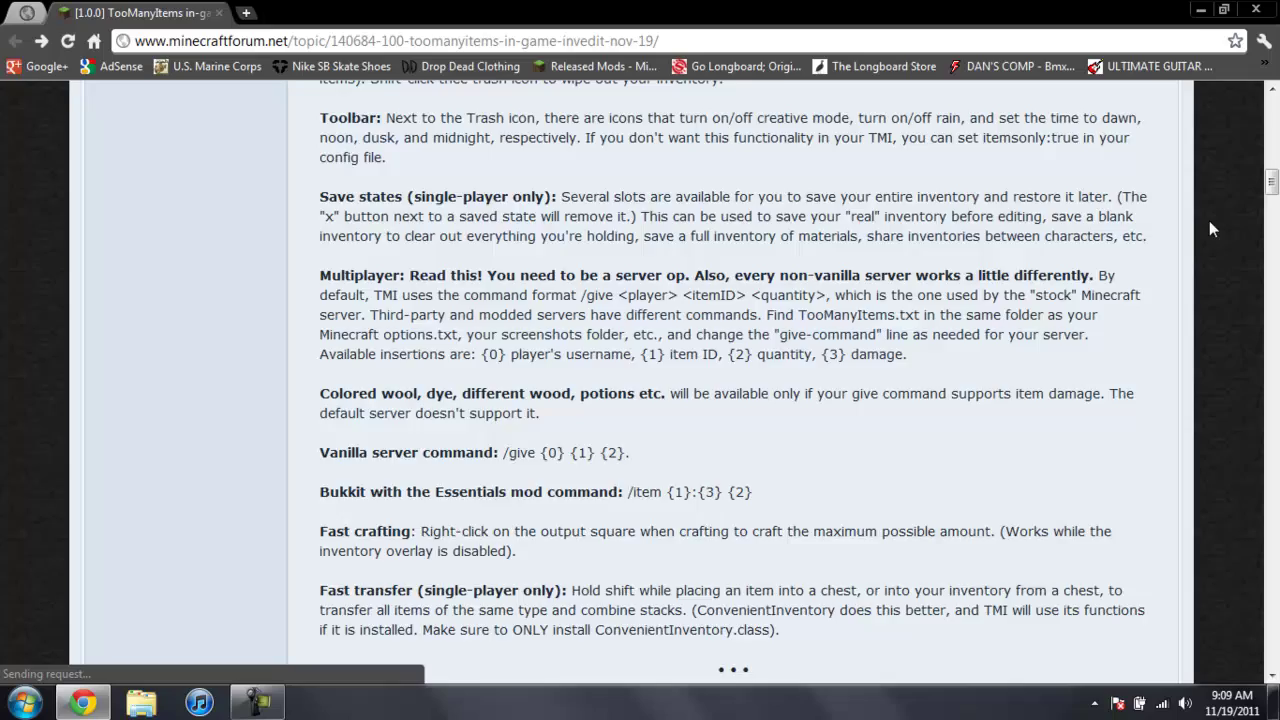
pyautogui.scroll(2, 1209, 228)
pyautogui.scroll(15, 1209, 228)
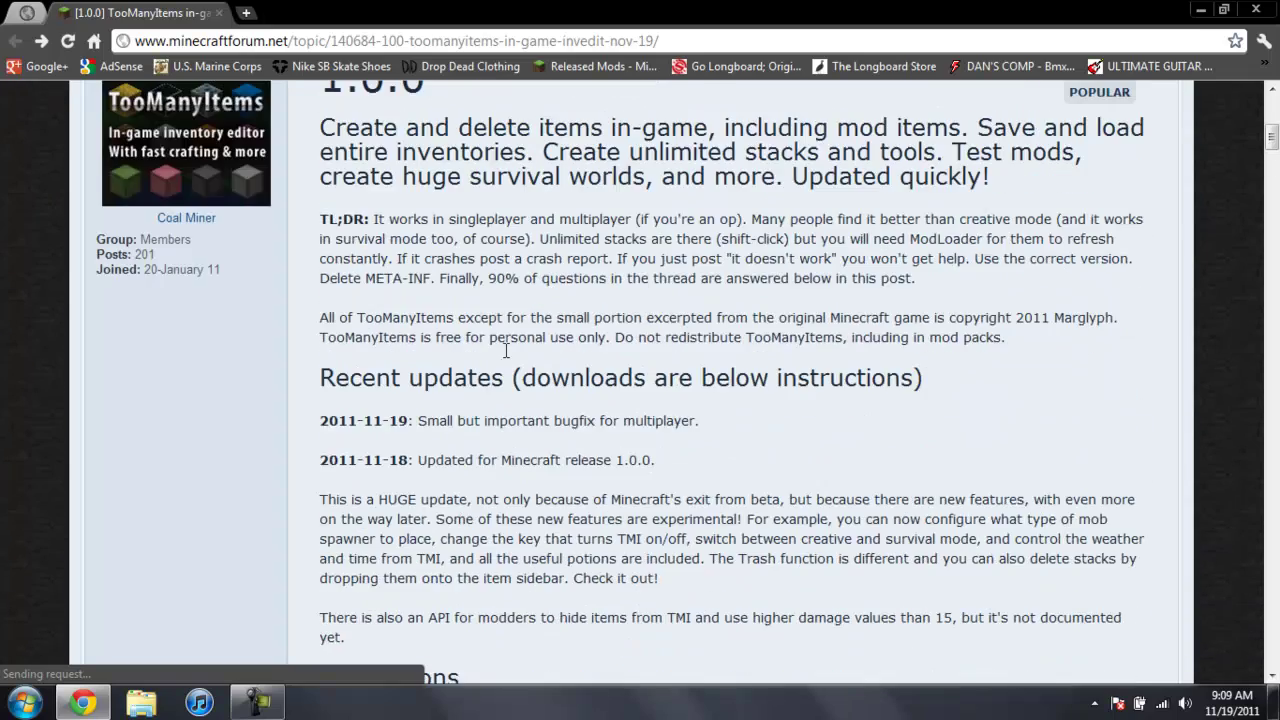
pyautogui.scroll(2, 506, 350)
pyautogui.scroll(-8, 506, 350)
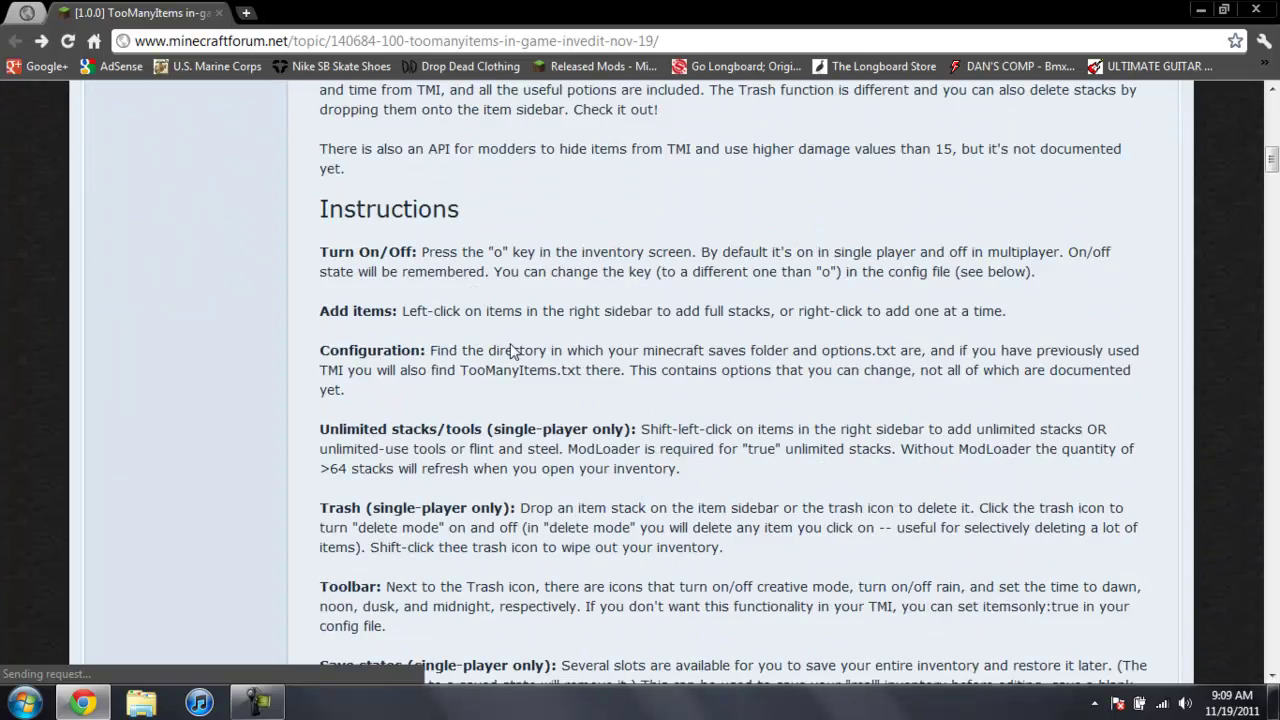
pyautogui.scroll(-1, 427, 330)
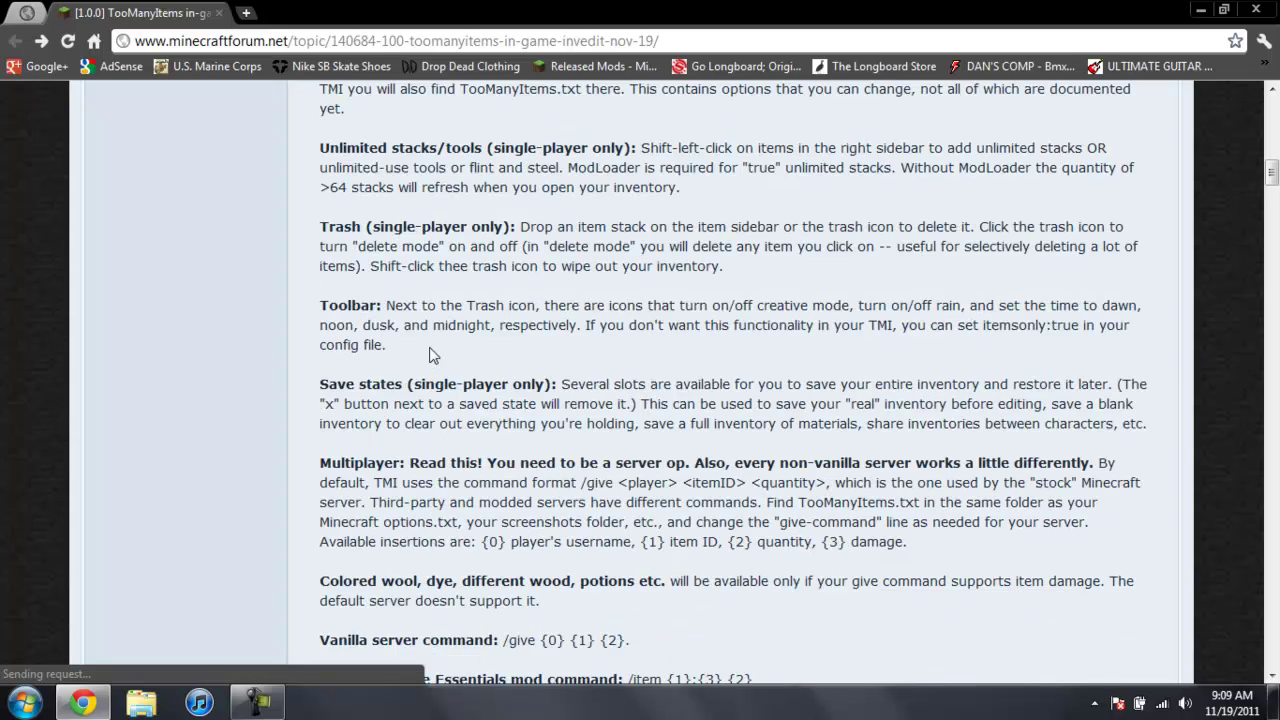
pyautogui.scroll(-1, 1221, 277)
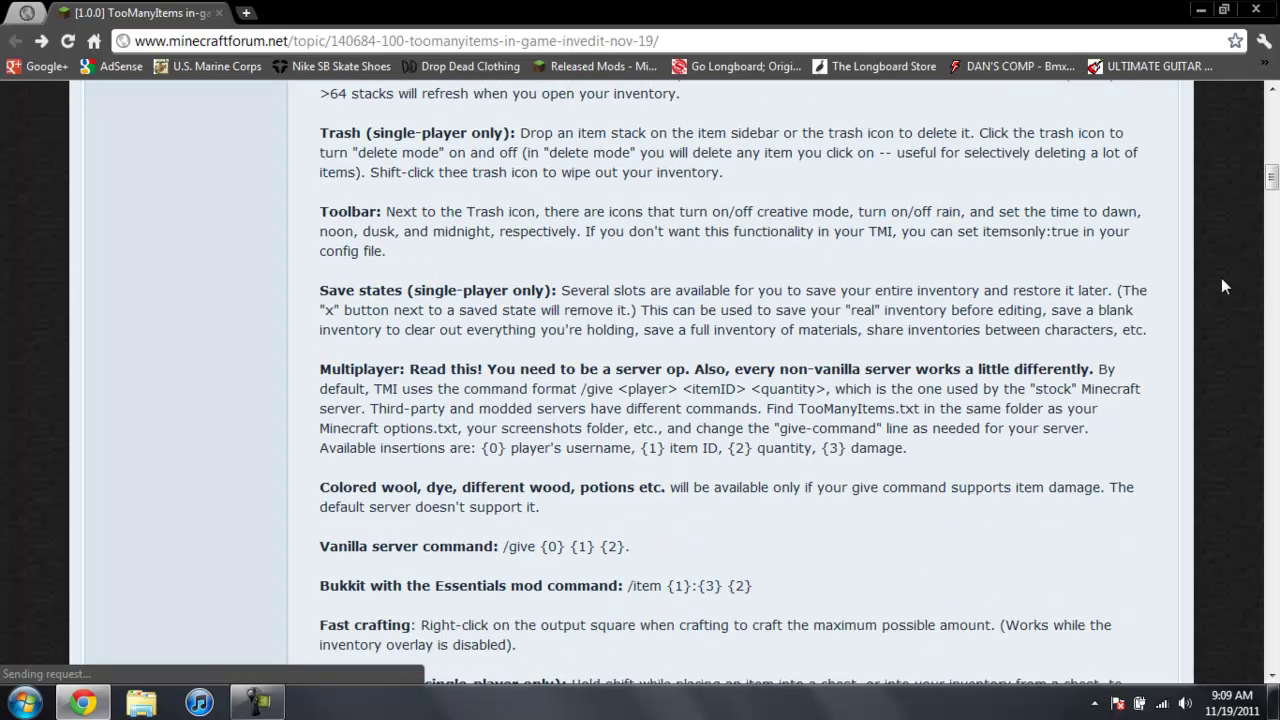
# Download the TooManyItems archive for Minecraft 1.0.0 (2011-11-19) from the forum post, skipping the AdF.ly advertisement
pyautogui.scroll(-2, 1221, 277)
pyautogui.scroll(-1, 1221, 277)
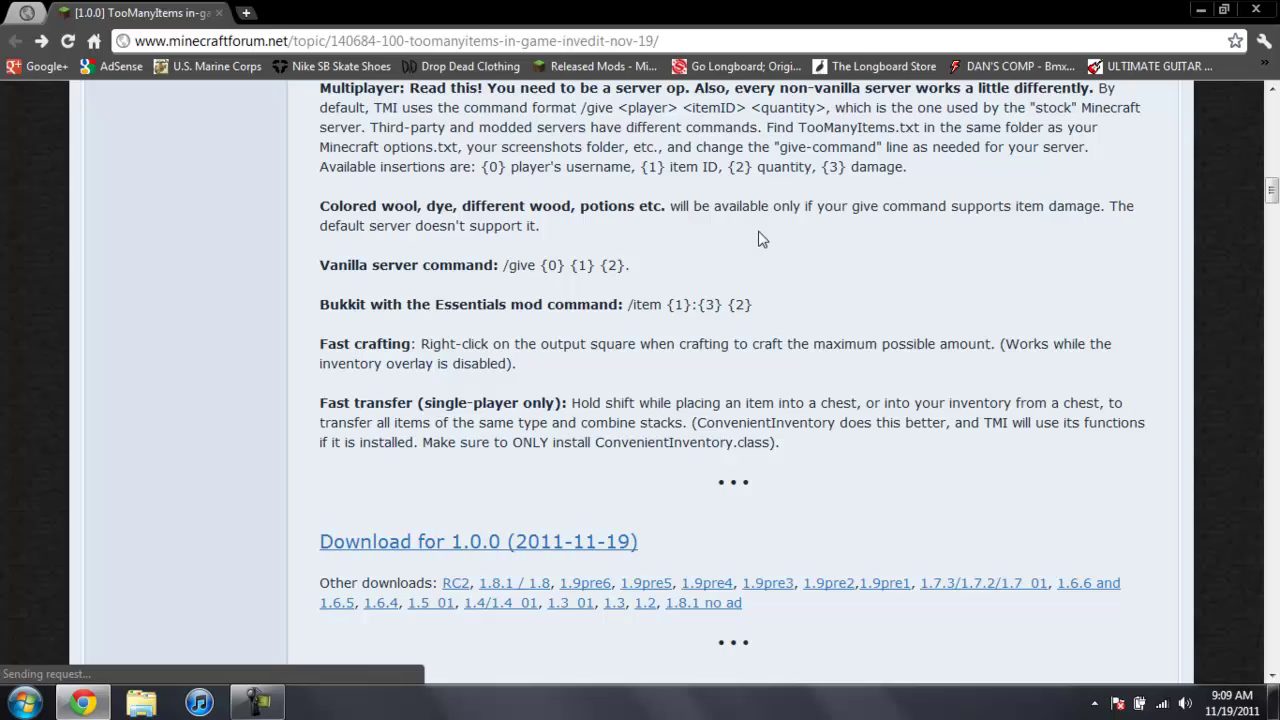
pyautogui.scroll(-2, 1090, 335)
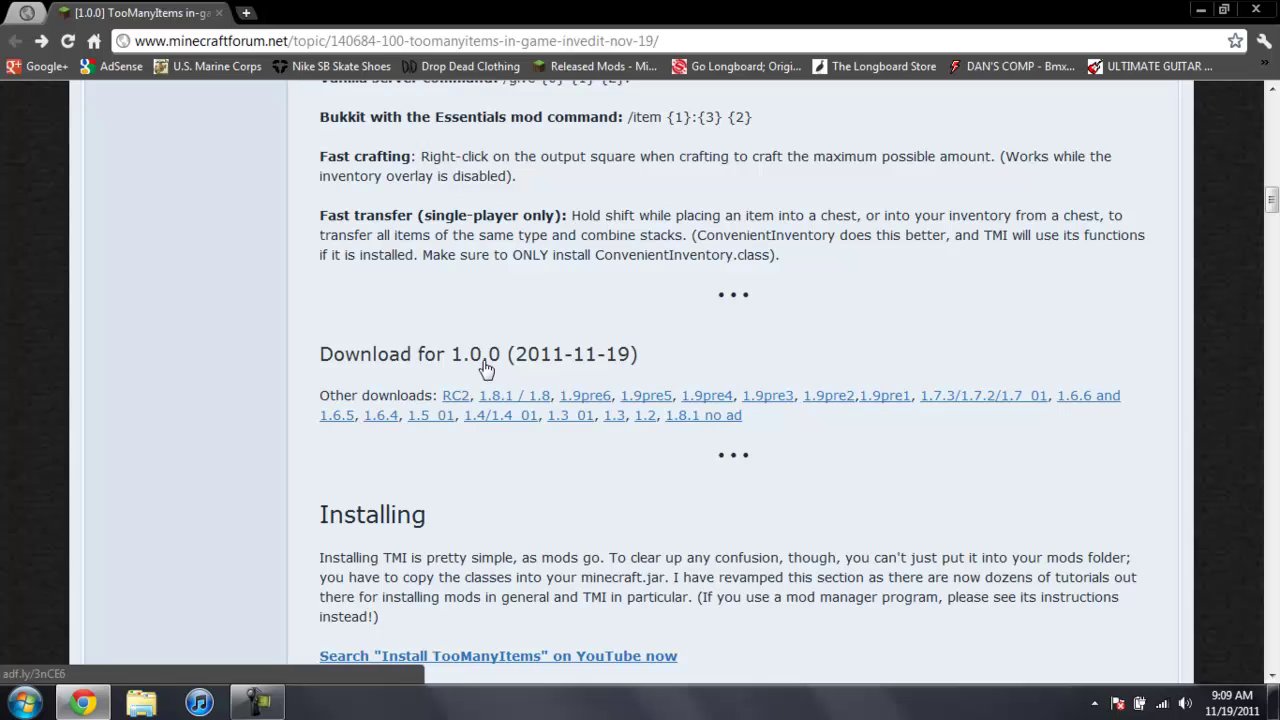
pyautogui.click(488, 364)
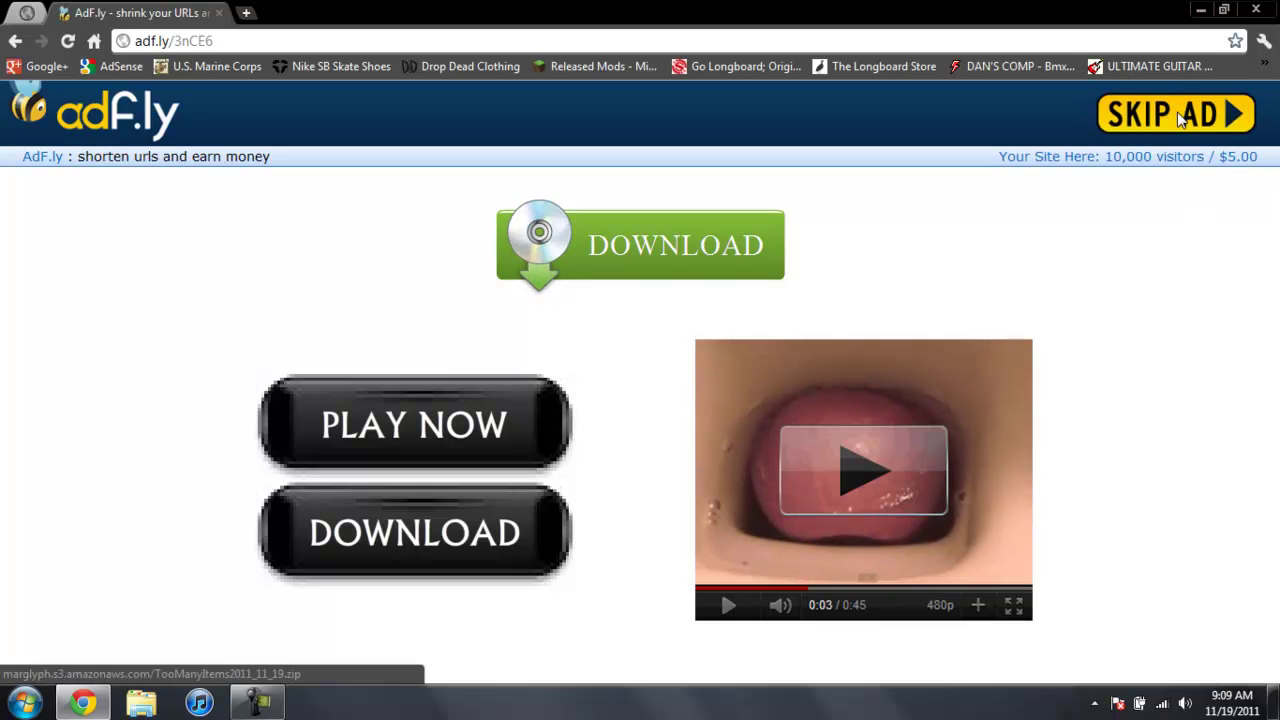
pyautogui.click(1182, 117)
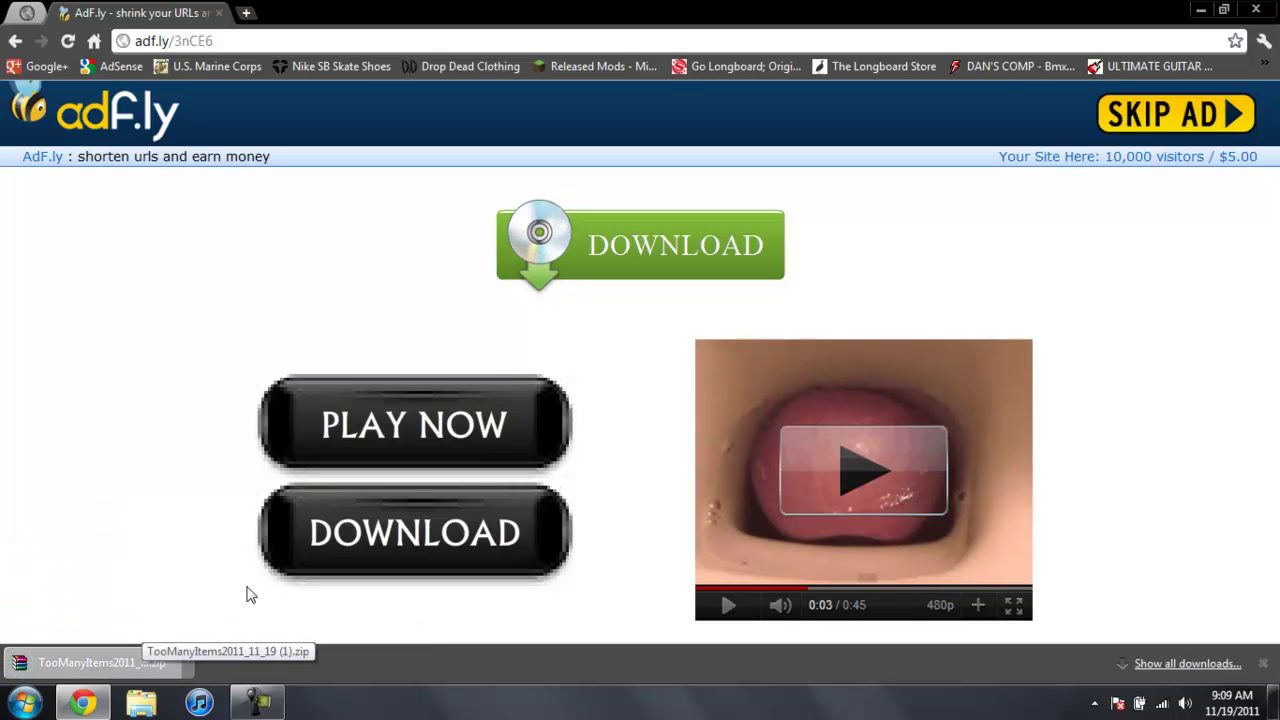
# Minimise the browser and move the duplicate TooManyItems2011_11_19 (1) archive from the desktop to the Recycle Bin
pyautogui.click(1224, 10)
pyautogui.click(1195, 13)
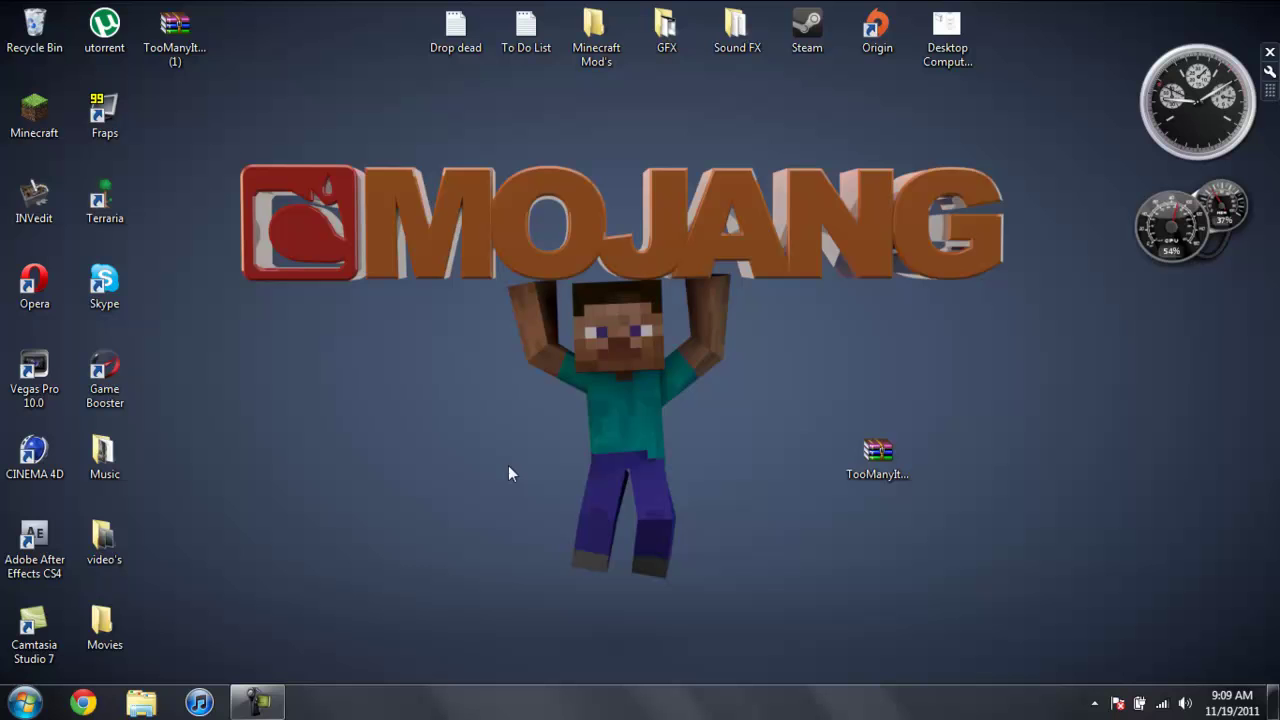
pyautogui.moveTo(175, 30); pyautogui.dragTo(45, 30)
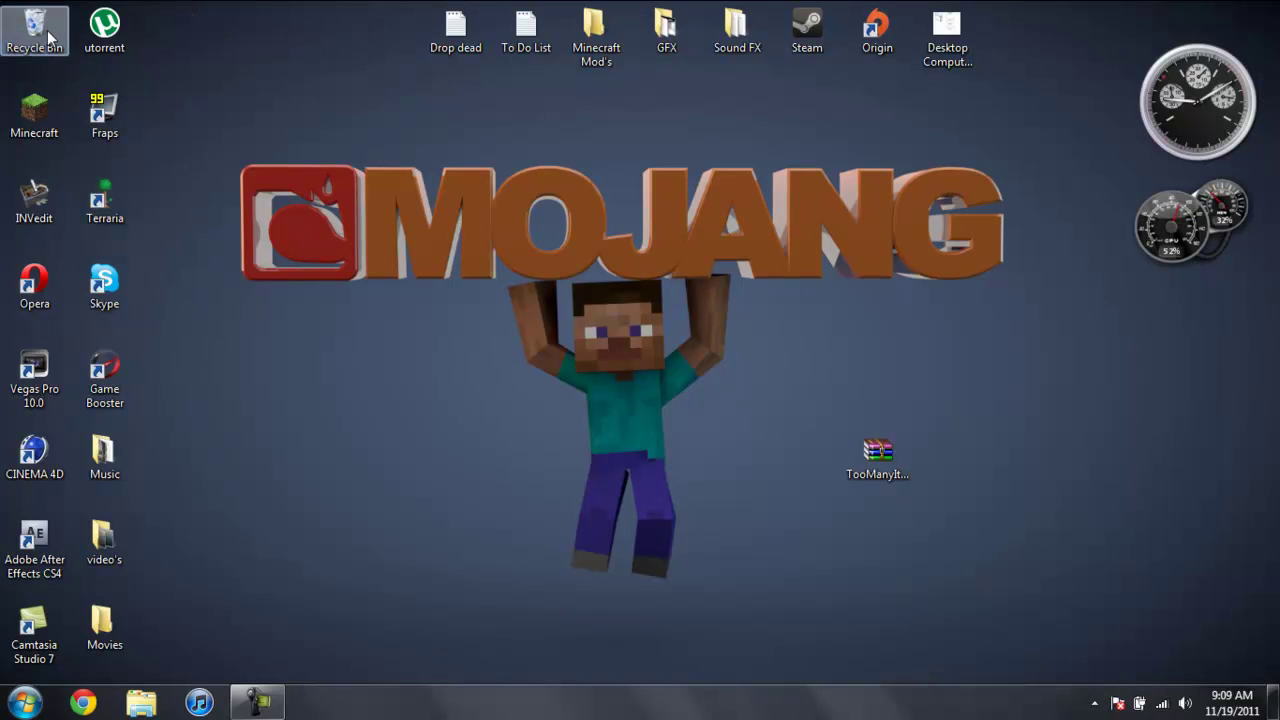
# Find the Roaming folder by searching for %appdata%, and open the bin folder inside .minecraft
pyautogui.click(40, 705)
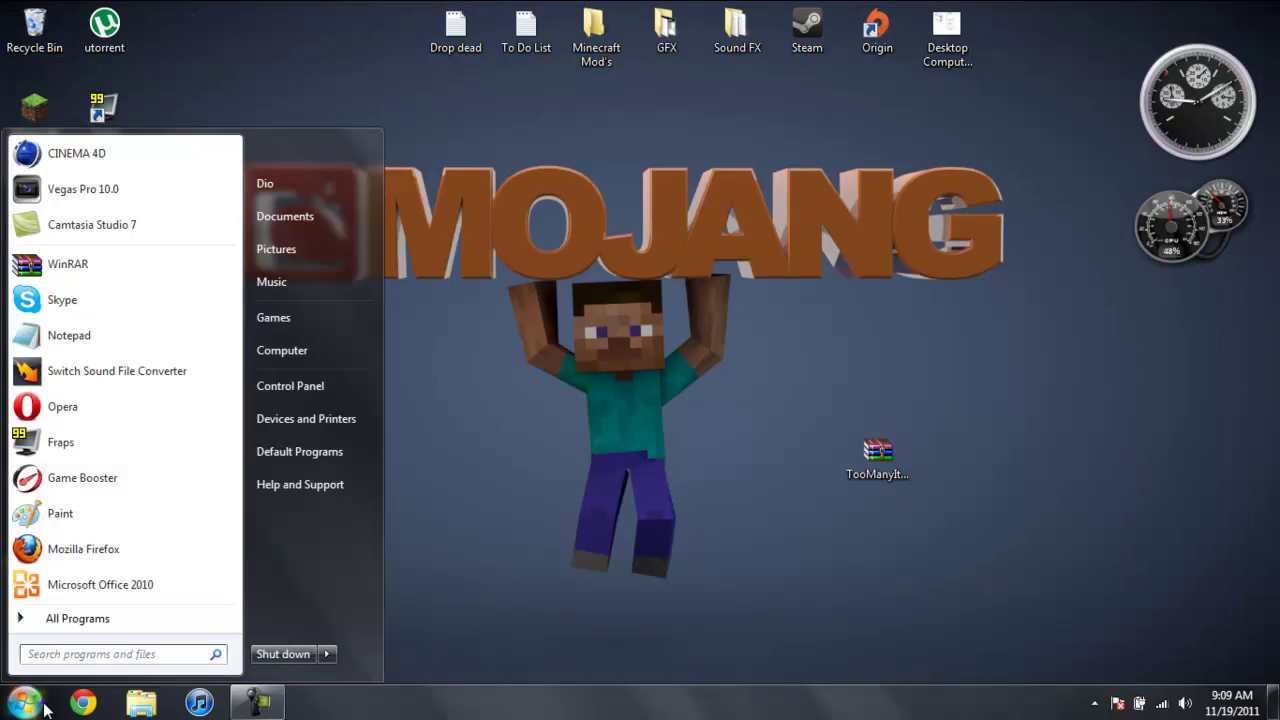
pyautogui.write('%')
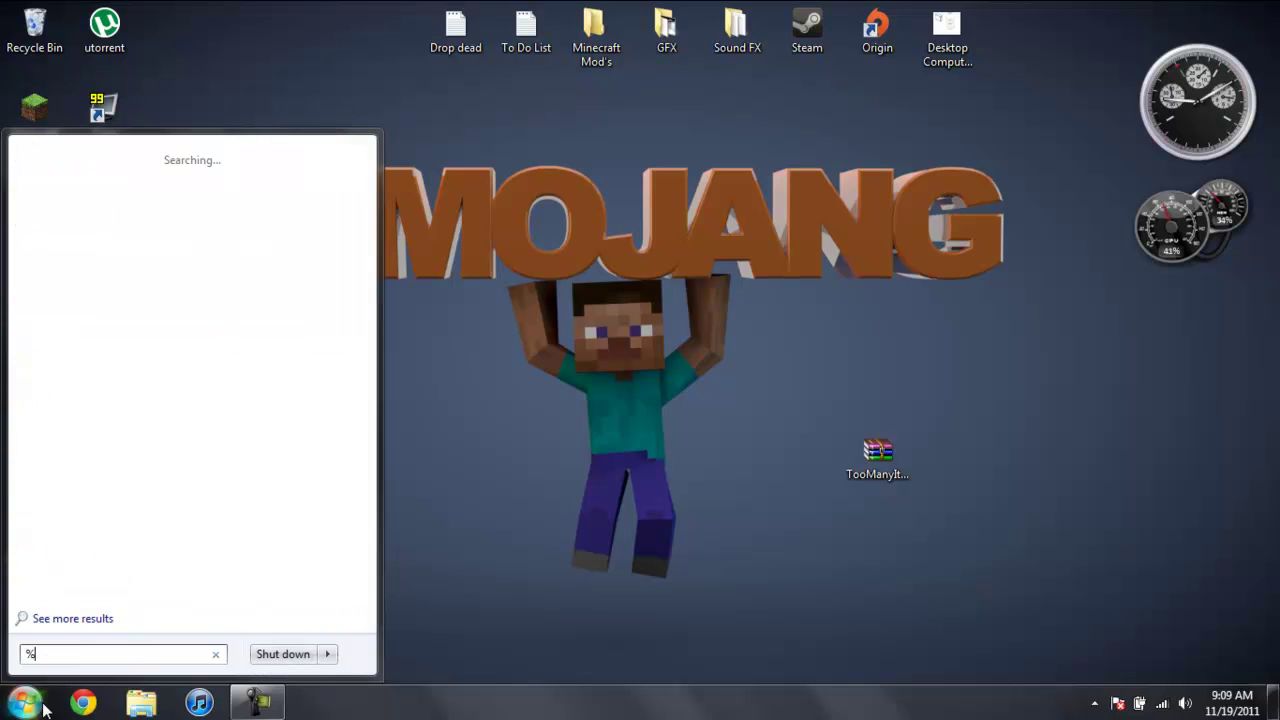
pyautogui.write('appdata%')
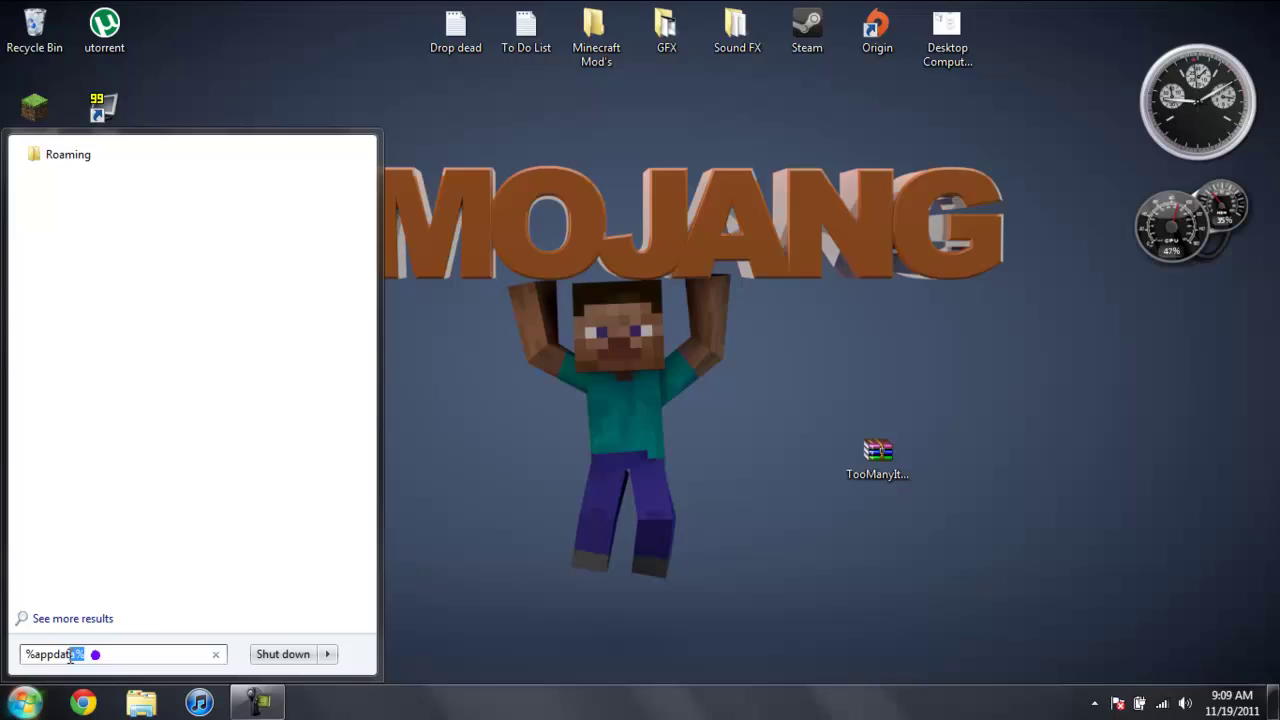
pyautogui.moveTo(70, 656); pyautogui.dragTo(24, 654)
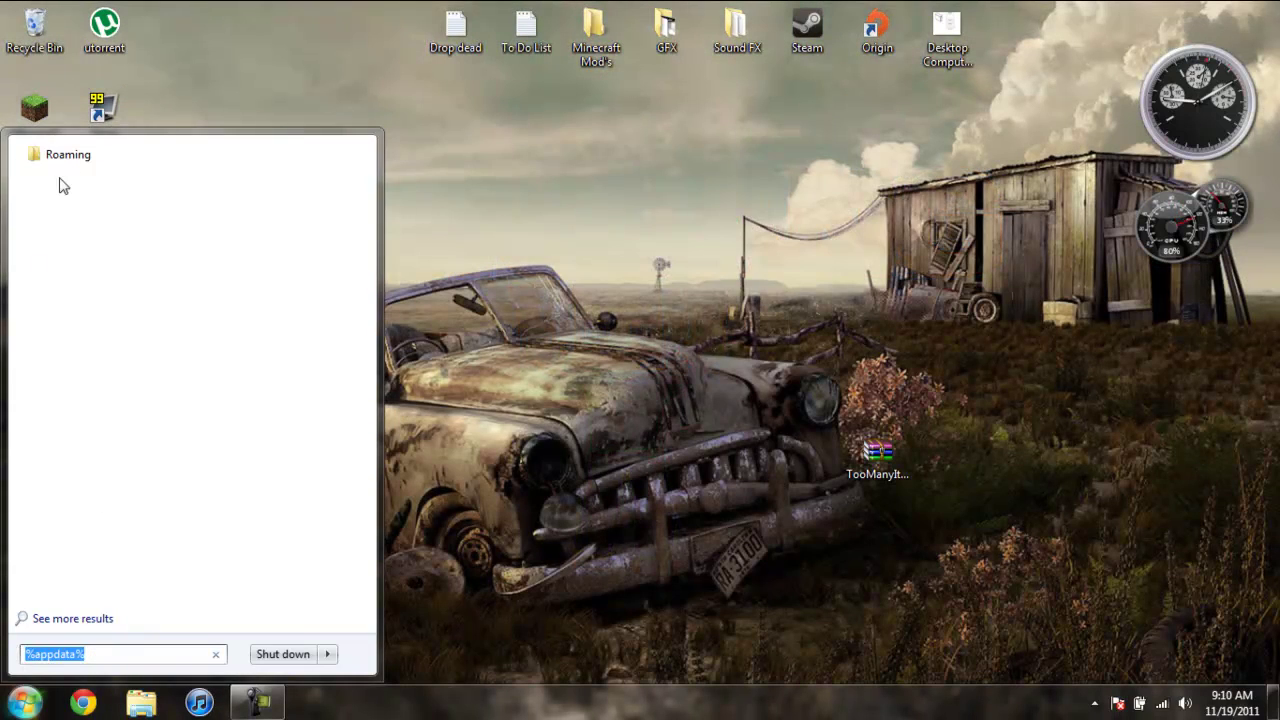
pyautogui.click(66, 156)
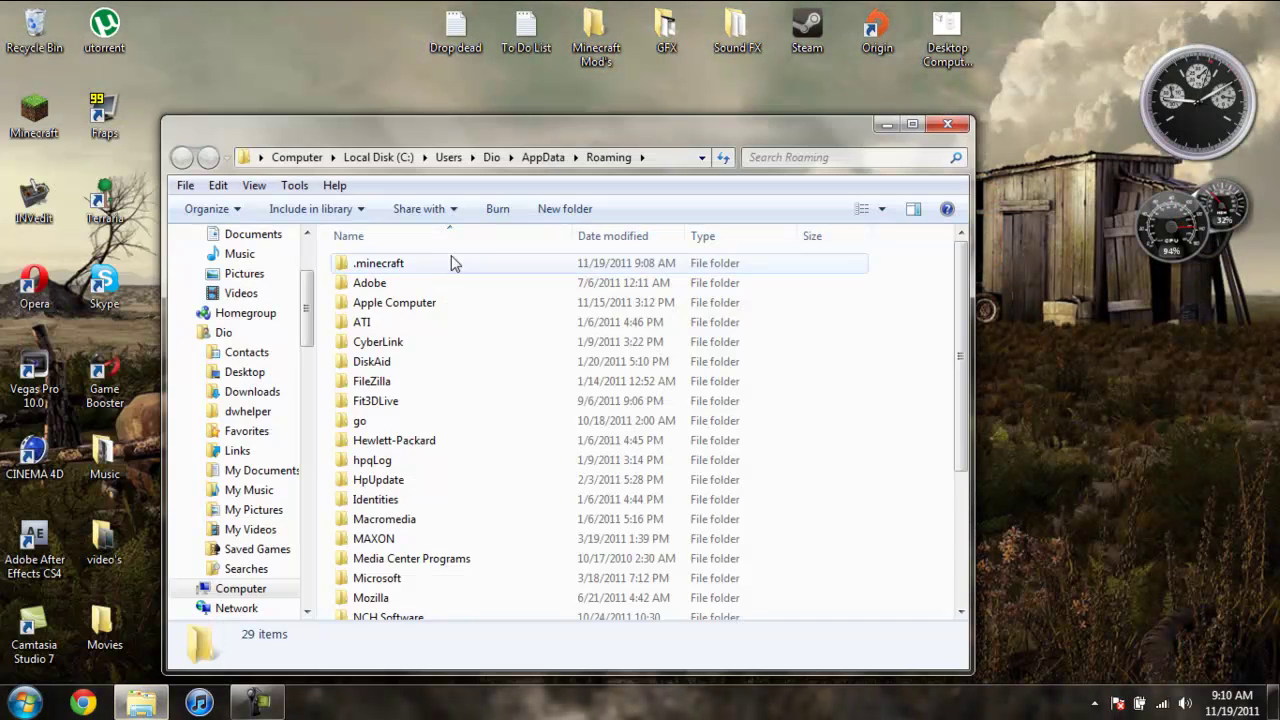
pyautogui.doubleClick(450, 262)
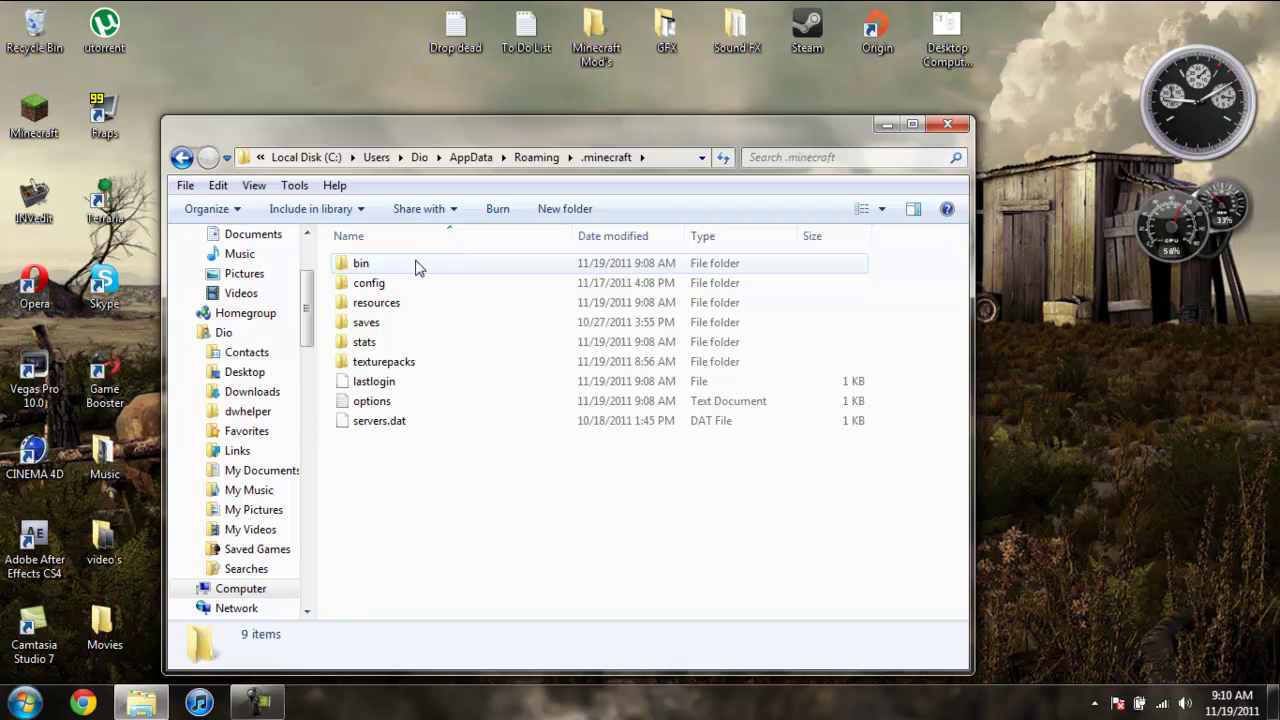
pyautogui.doubleClick(361, 263)
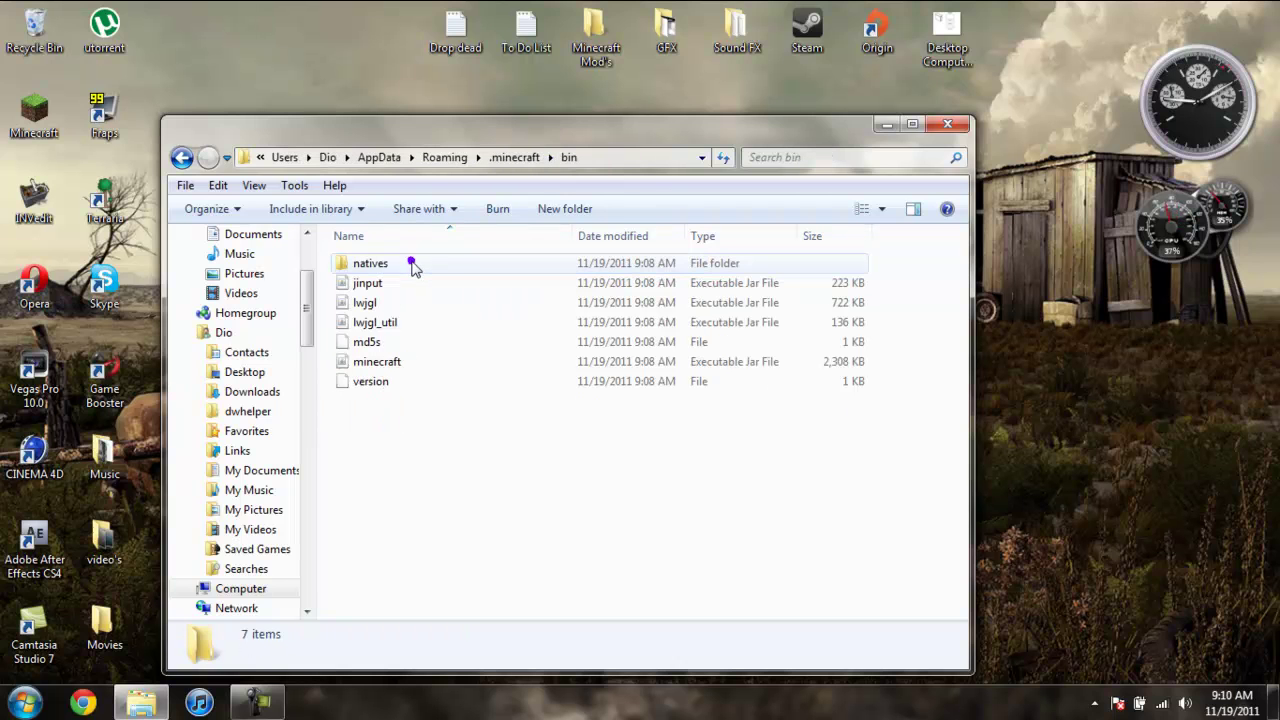
# Open the minecraft jar file with WinRAR, close the bin folder window, and snap the archive window to half the screen
pyautogui.click(399, 364)
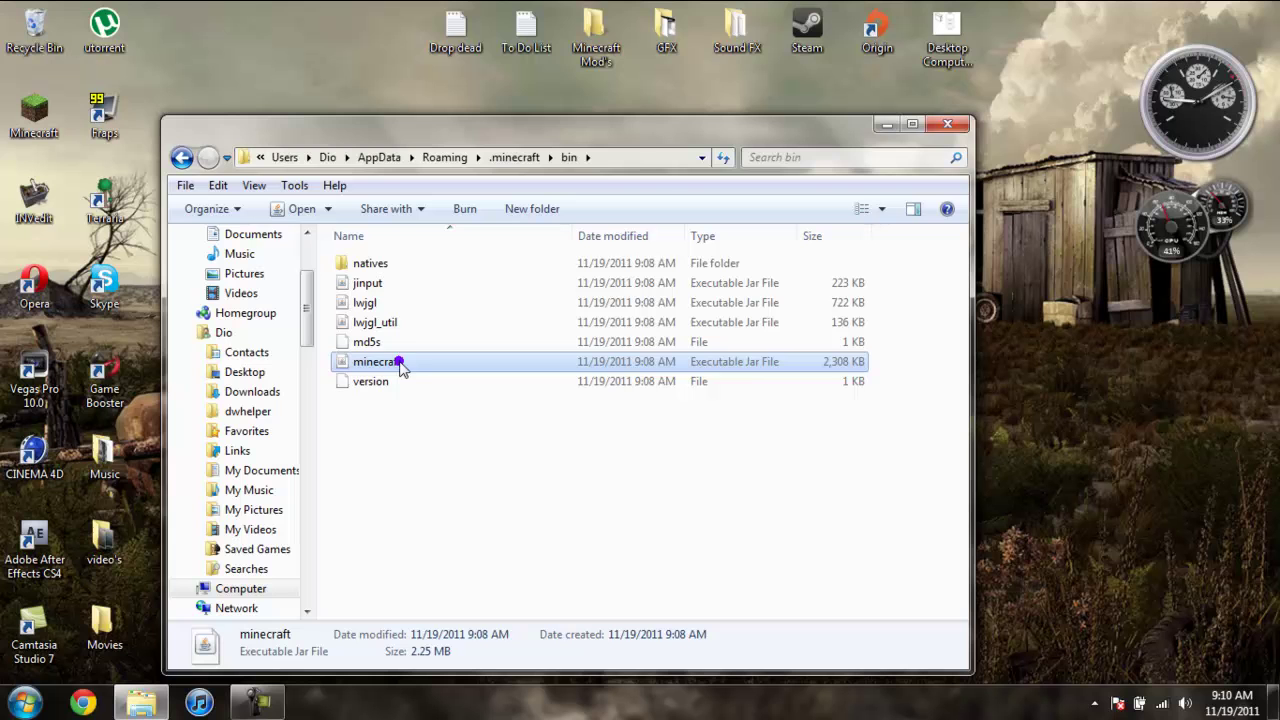
pyautogui.rightClick(400, 364)
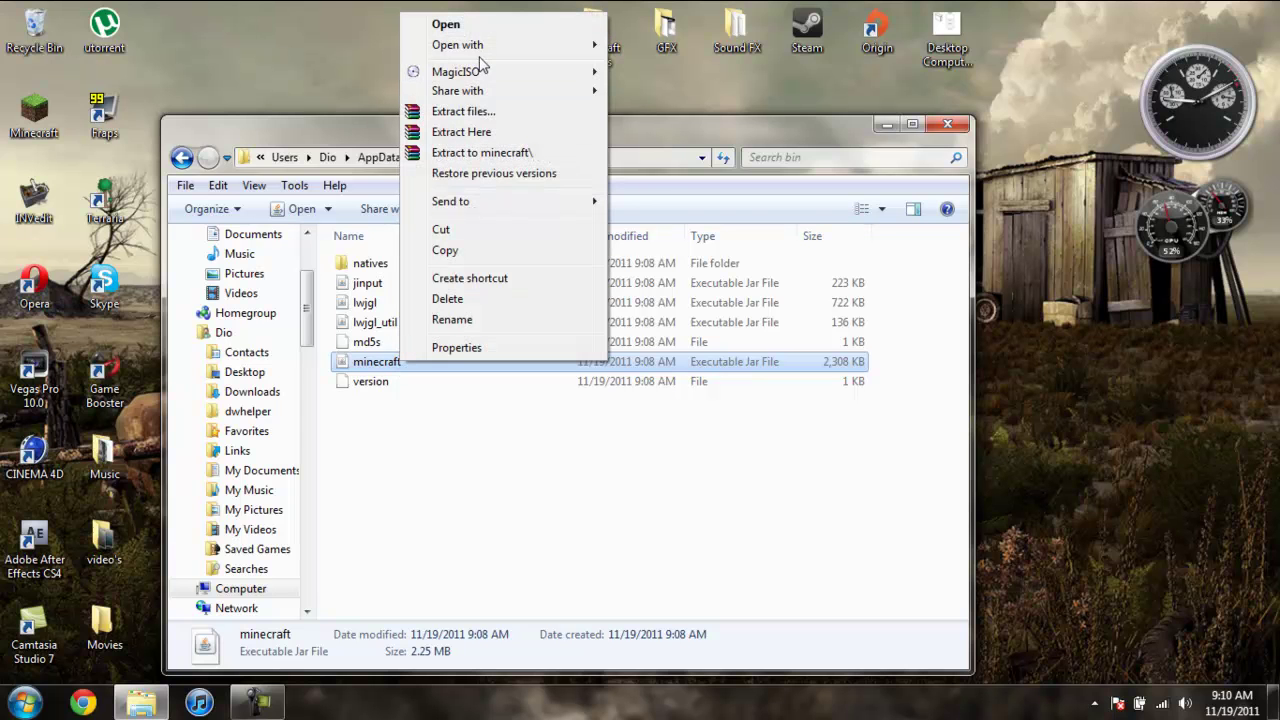
pyautogui.moveTo(486, 46)
pyautogui.click(660, 66)
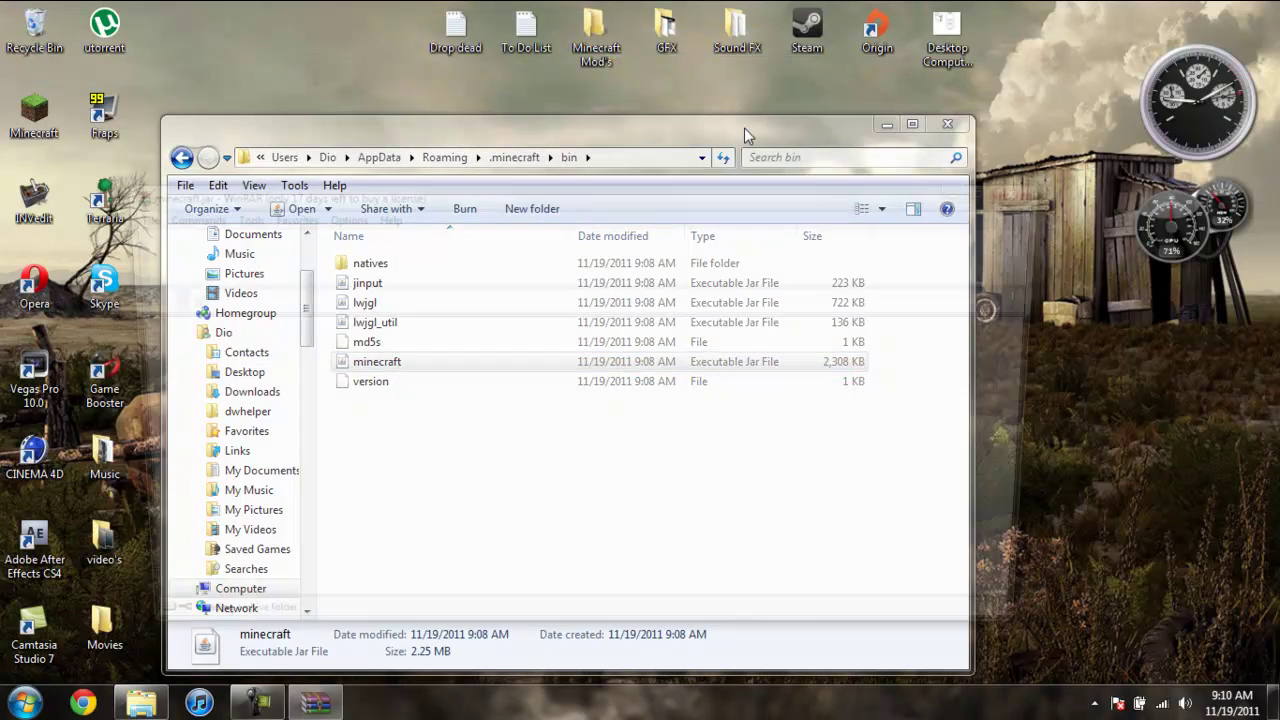
pyautogui.click(816, 135)
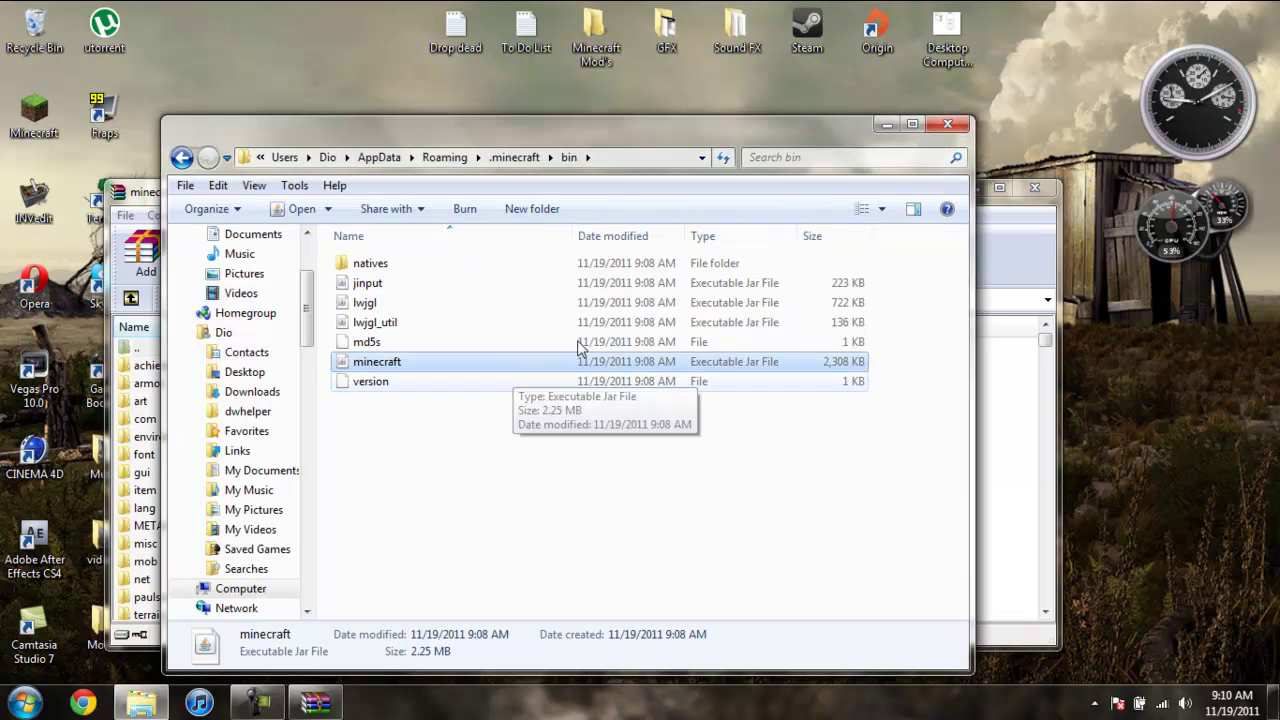
pyautogui.click(948, 126)
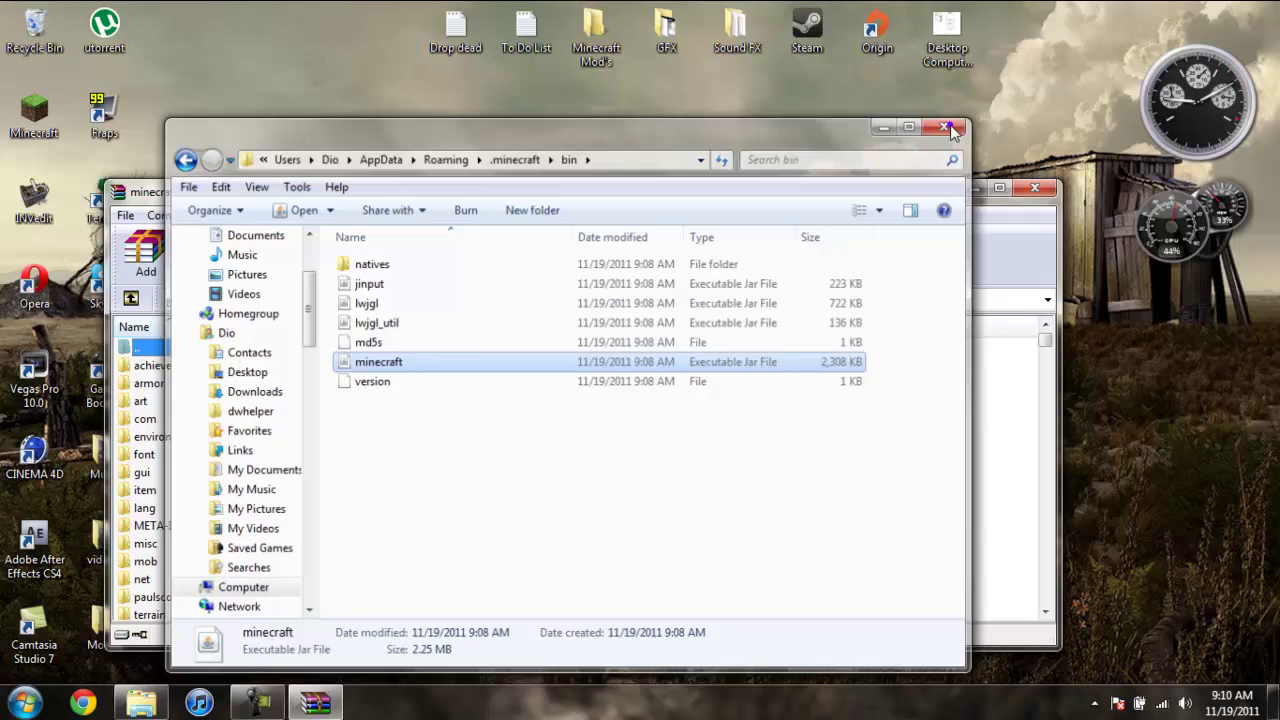
pyautogui.moveTo(400, 191); pyautogui.dragTo(0, 290)
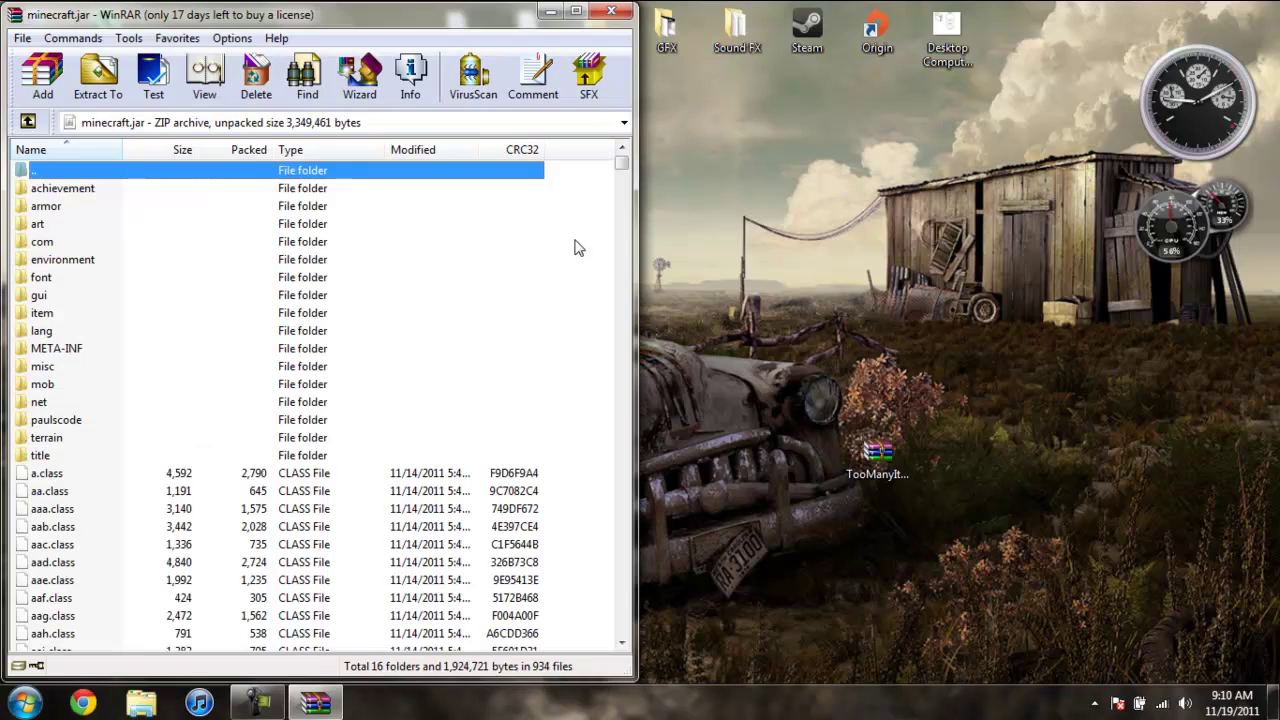
# Open the TooManyItems2011_11_19 archive beside minecraft.jar, add all its files to the jar with the default archive settings, and close the mod archive
pyautogui.doubleClick(893, 436)
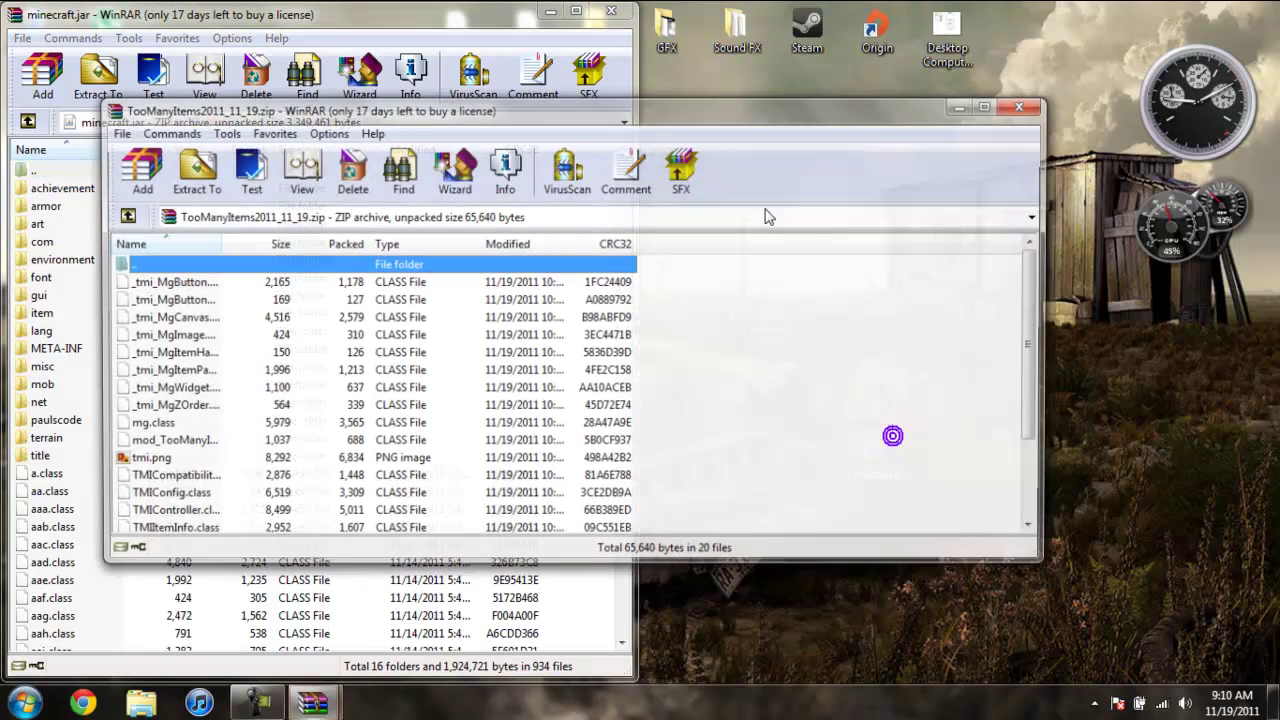
pyautogui.moveTo(745, 110); pyautogui.dragTo(1273, 118)
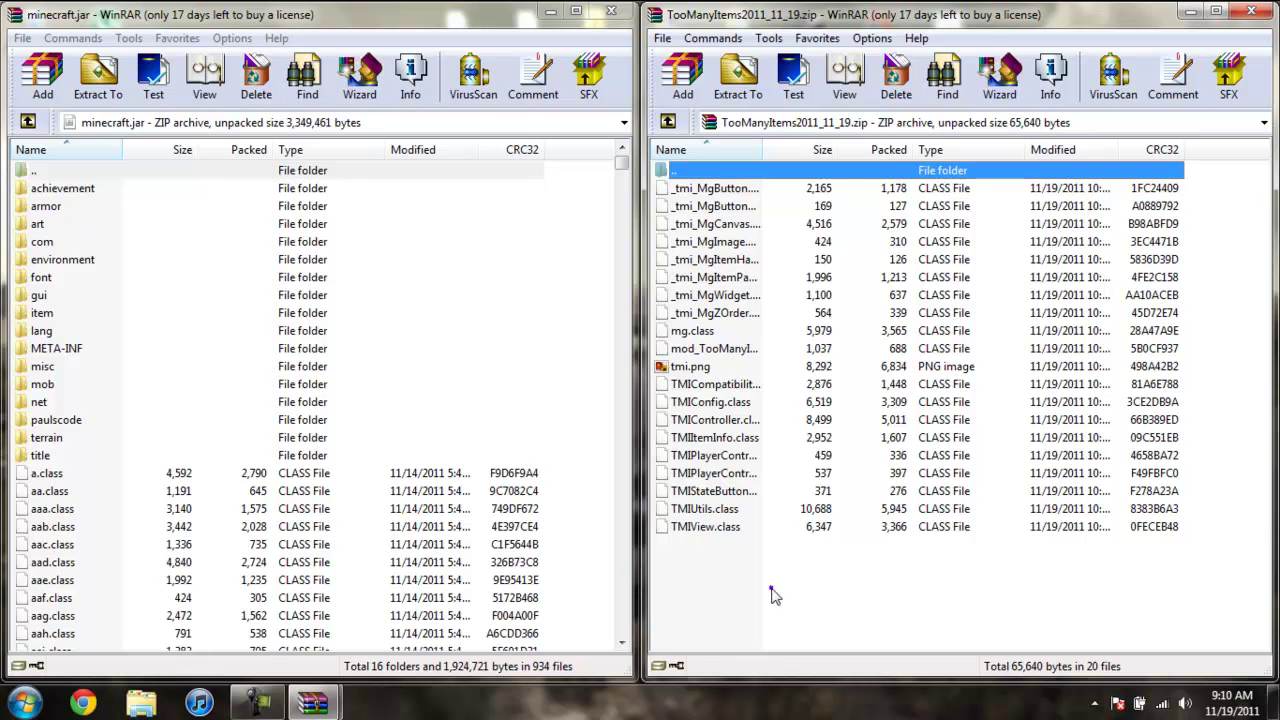
pyautogui.moveTo(772, 594); pyautogui.dragTo(782, 188)
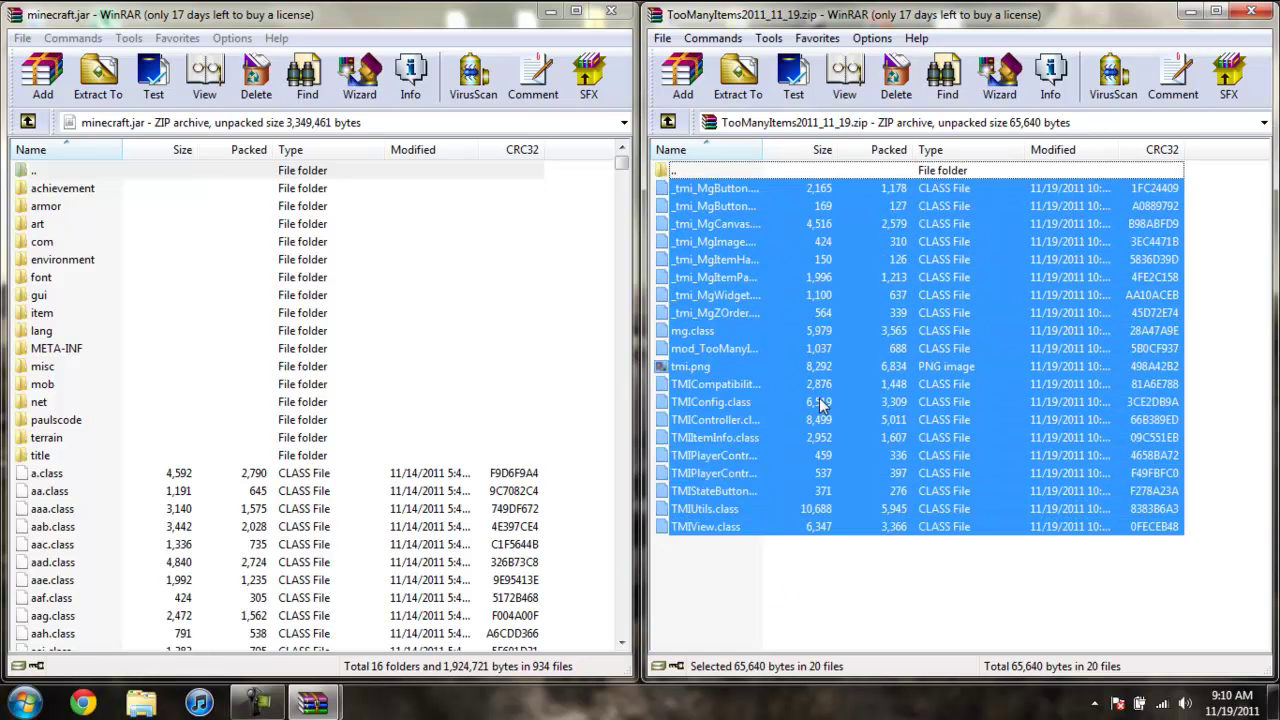
pyautogui.moveTo(819, 397); pyautogui.dragTo(398, 552)
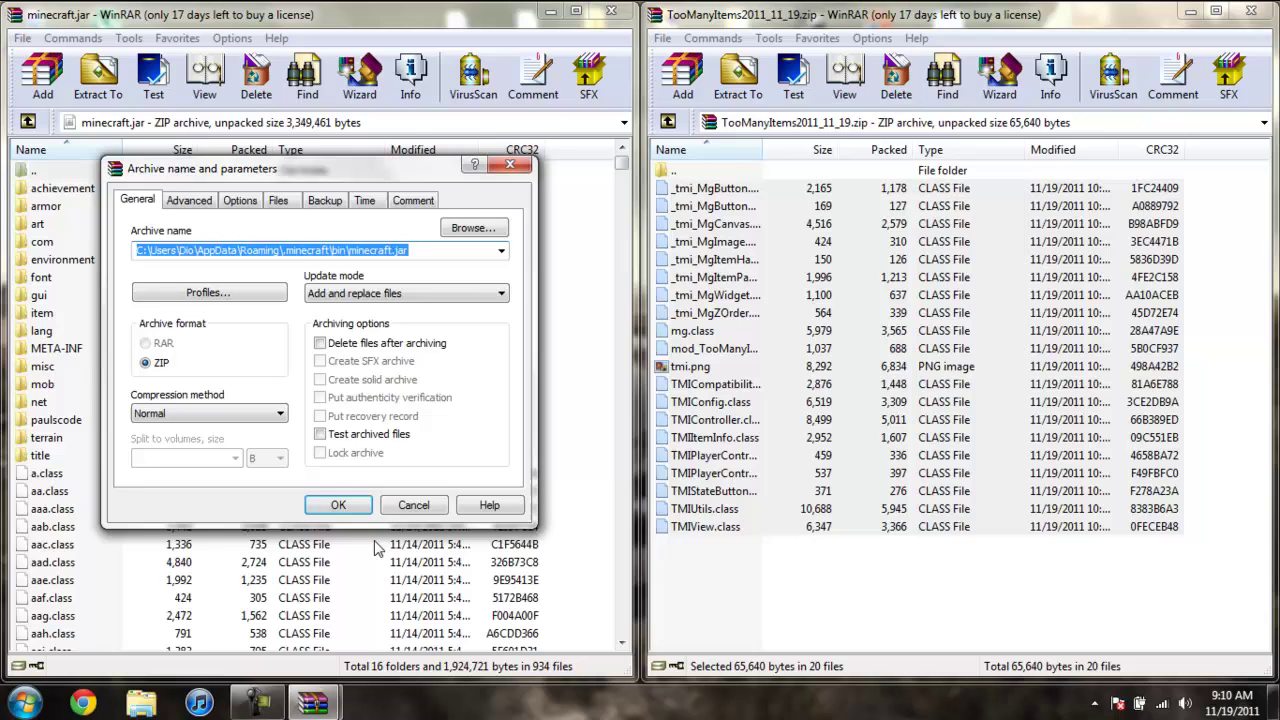
pyautogui.click(337, 504)
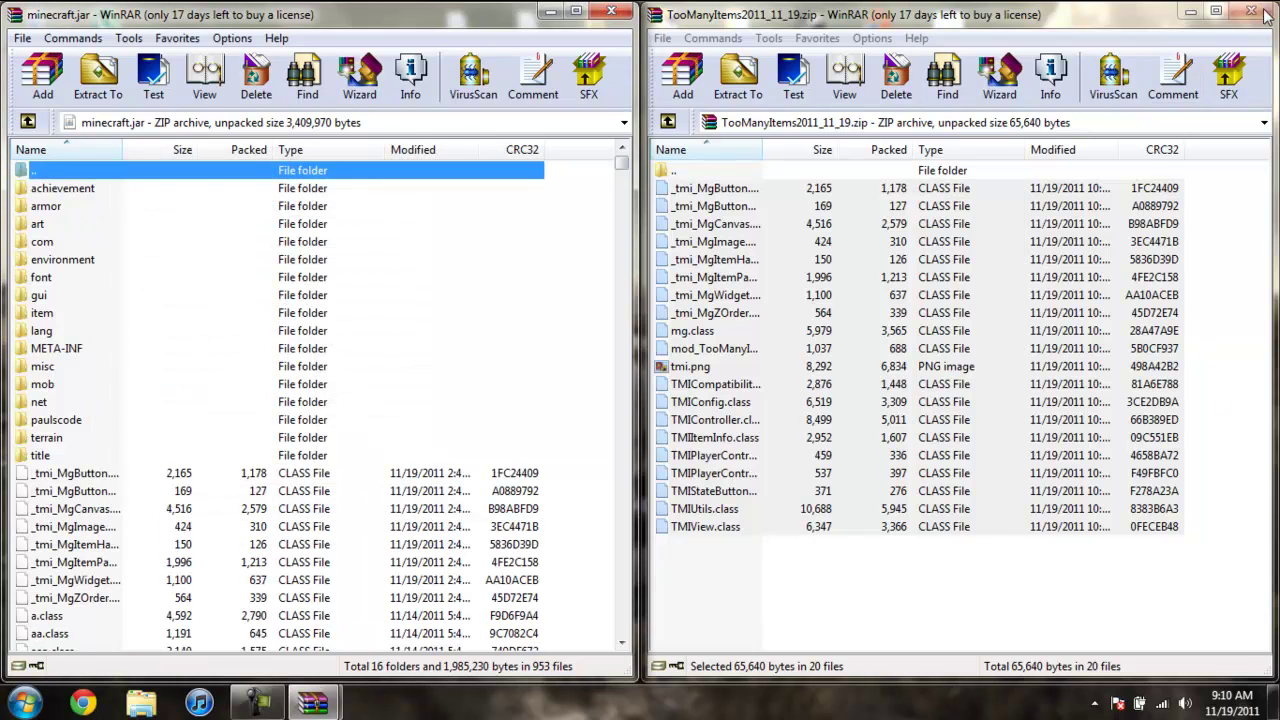
pyautogui.click(1262, 11)
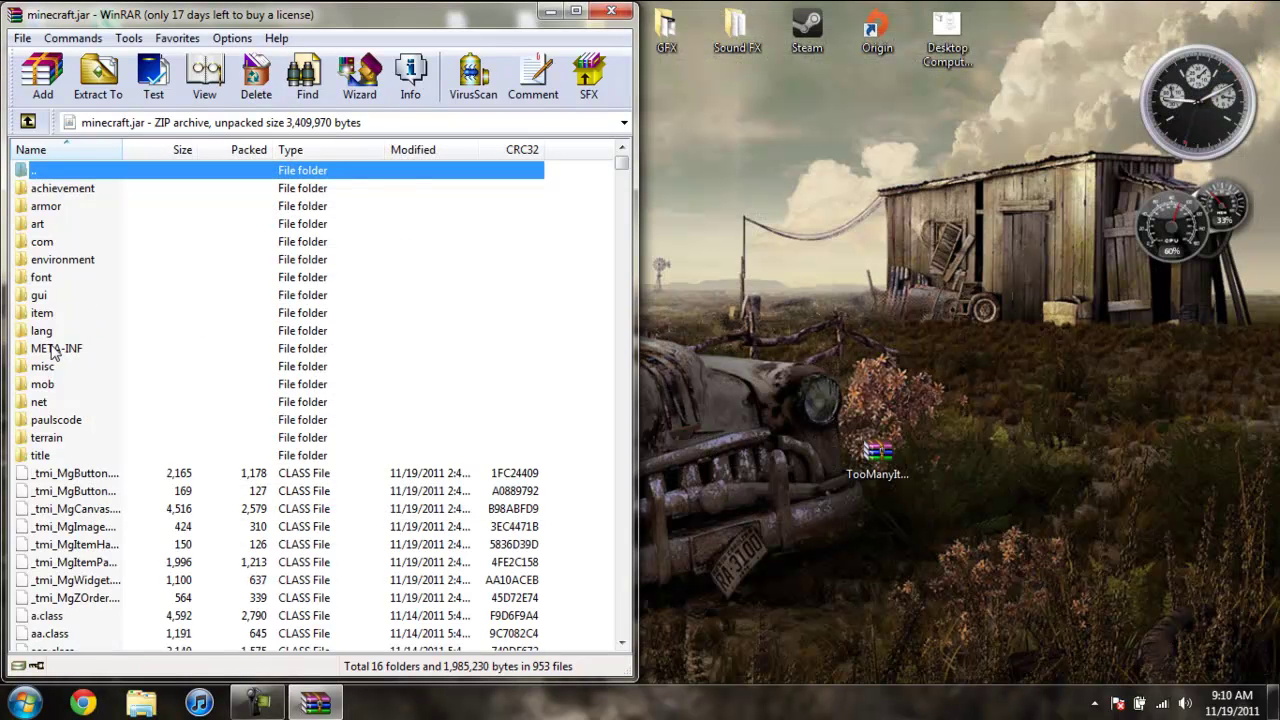
# Delete the META-INF folder from minecraft.jar and close the archive
pyautogui.click(55, 349)
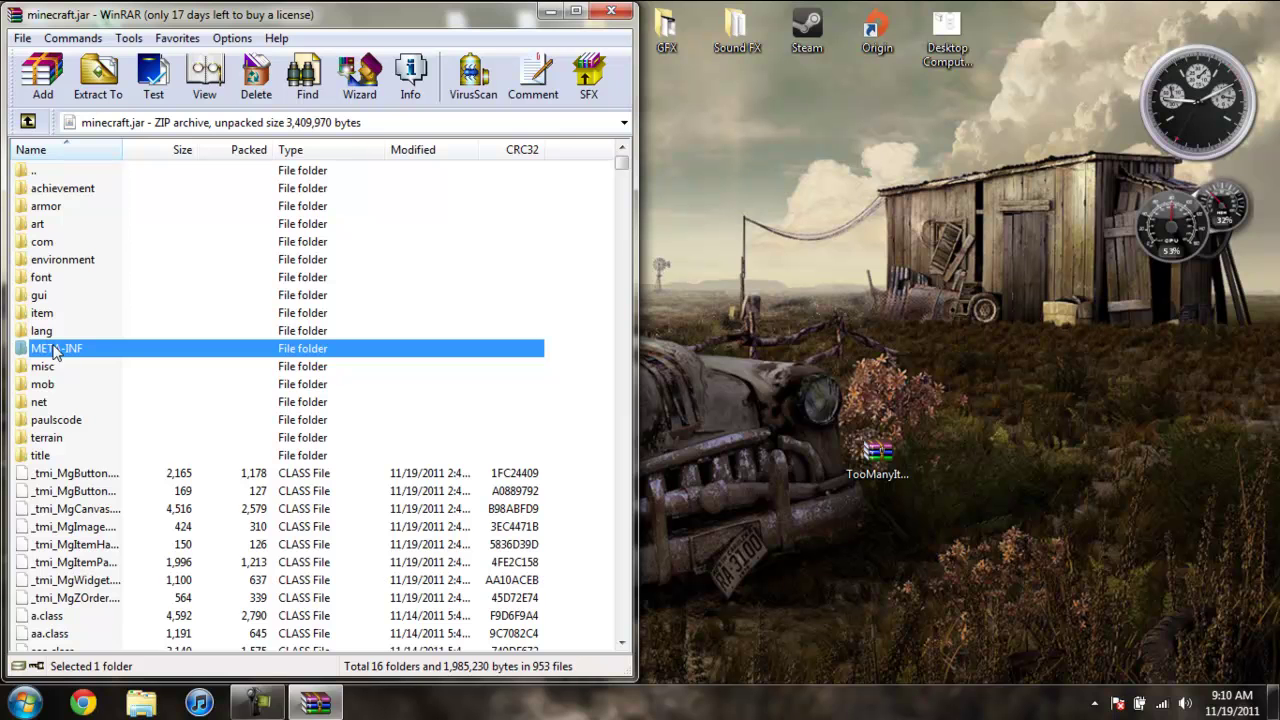
pyautogui.rightClick(55, 349)
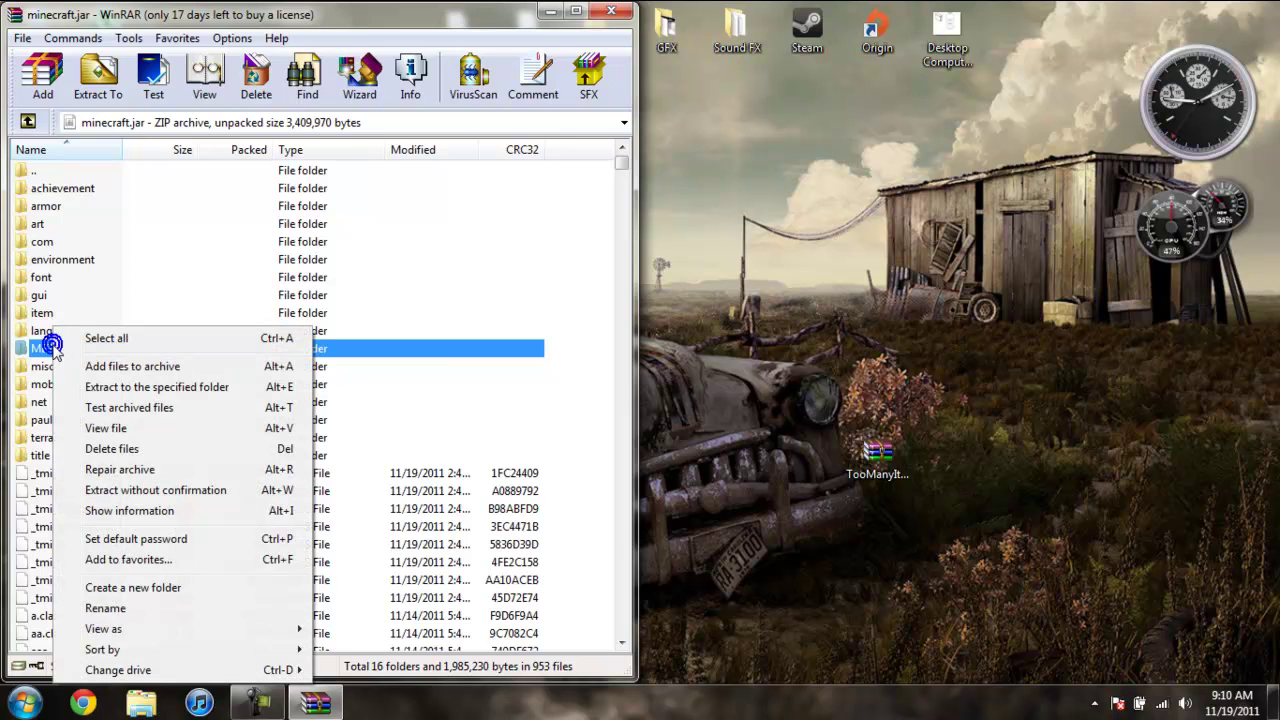
pyautogui.click(112, 449)
pyautogui.click(661, 414)
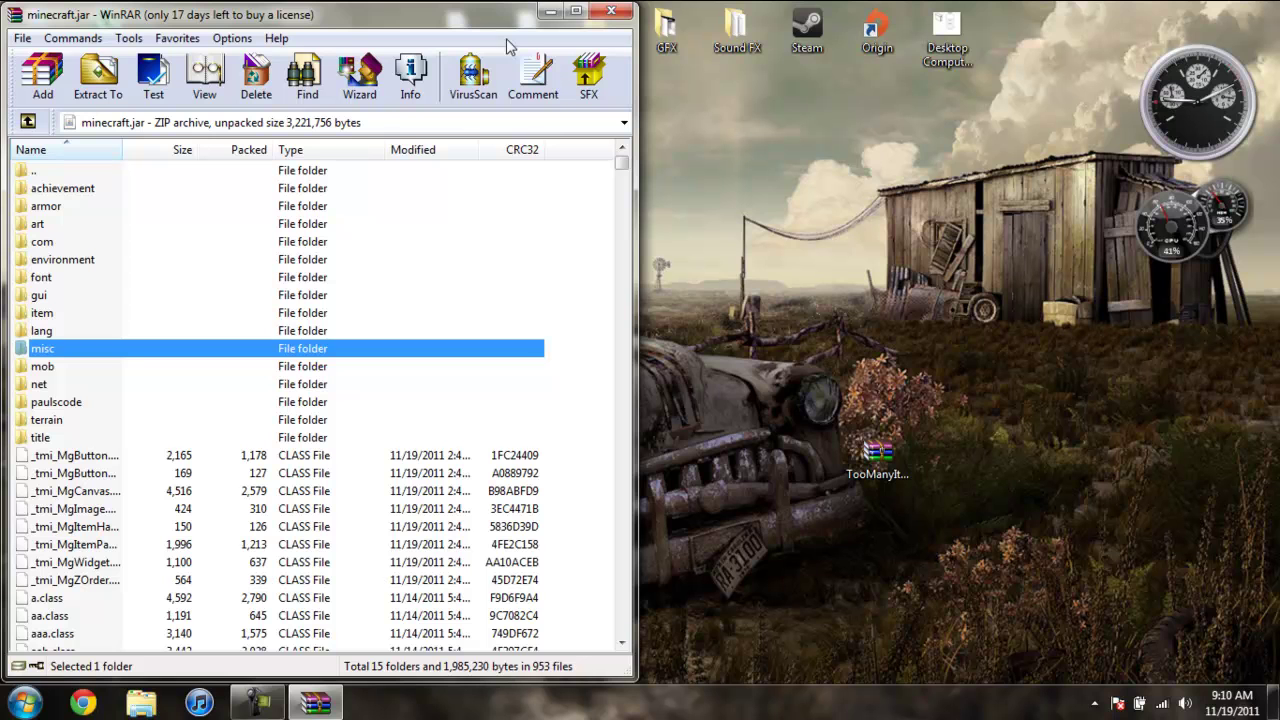
pyautogui.click(622, 11)
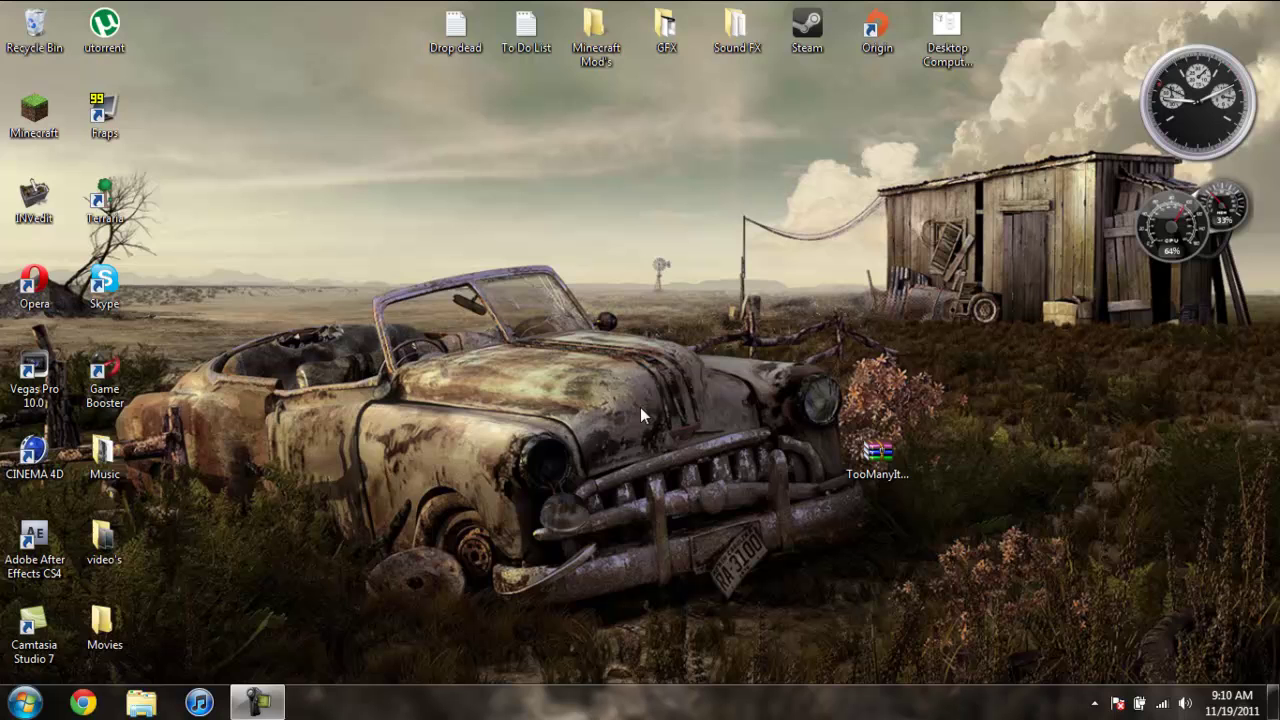
pyautogui.click(258, 702)
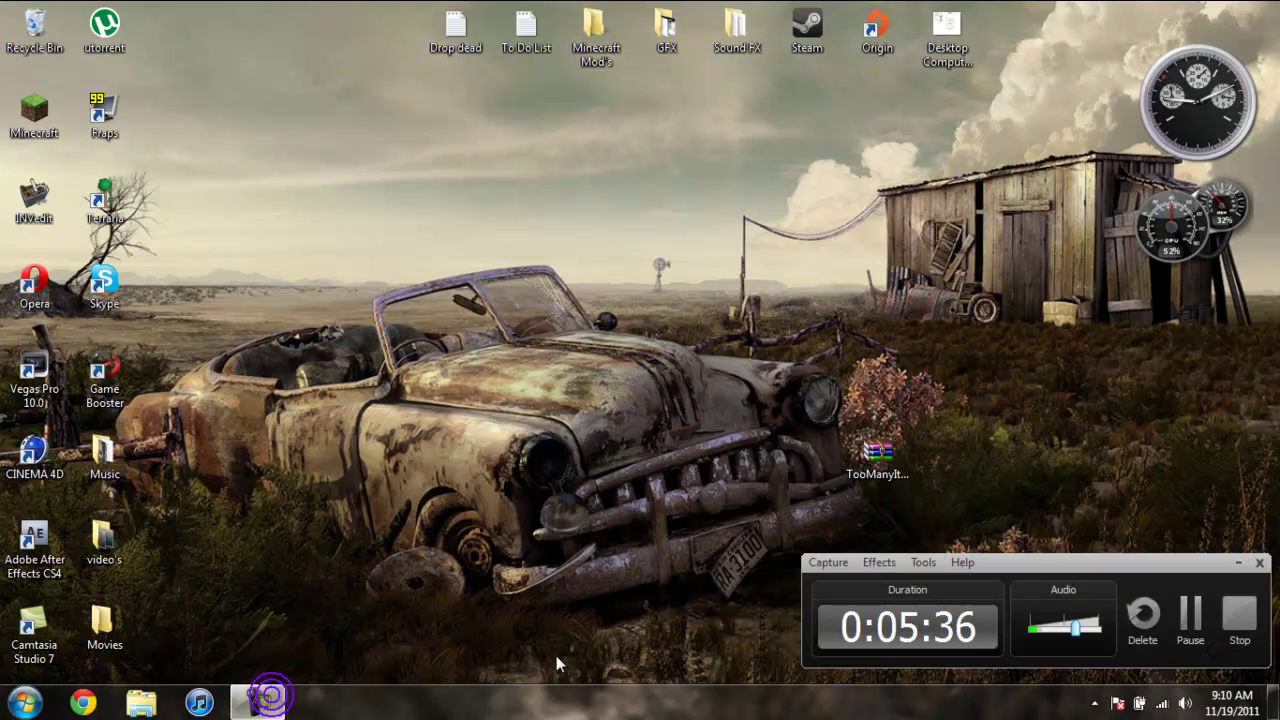